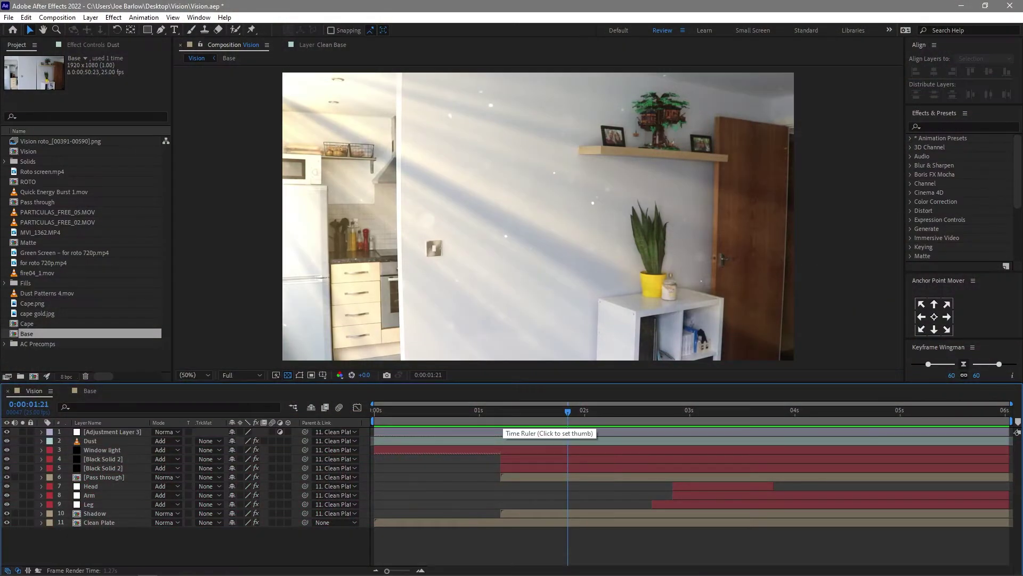
Step: Play the Vision composition from just before the one-second mark, and return the playhead to 0:00:02:17
left_click_drag(501, 418, 463, 417)
key("space")
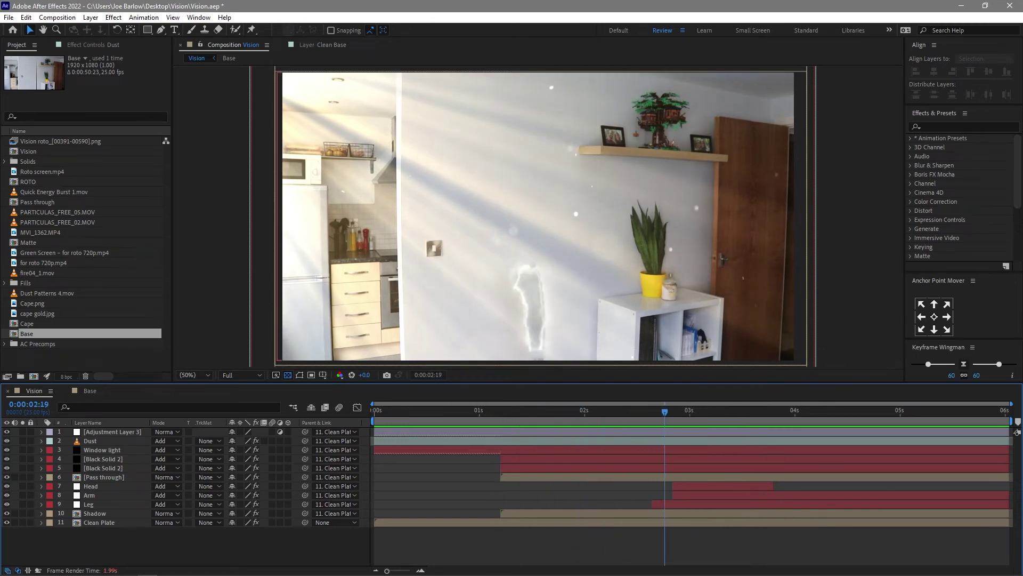
left_click_drag(673, 412, 656, 412)
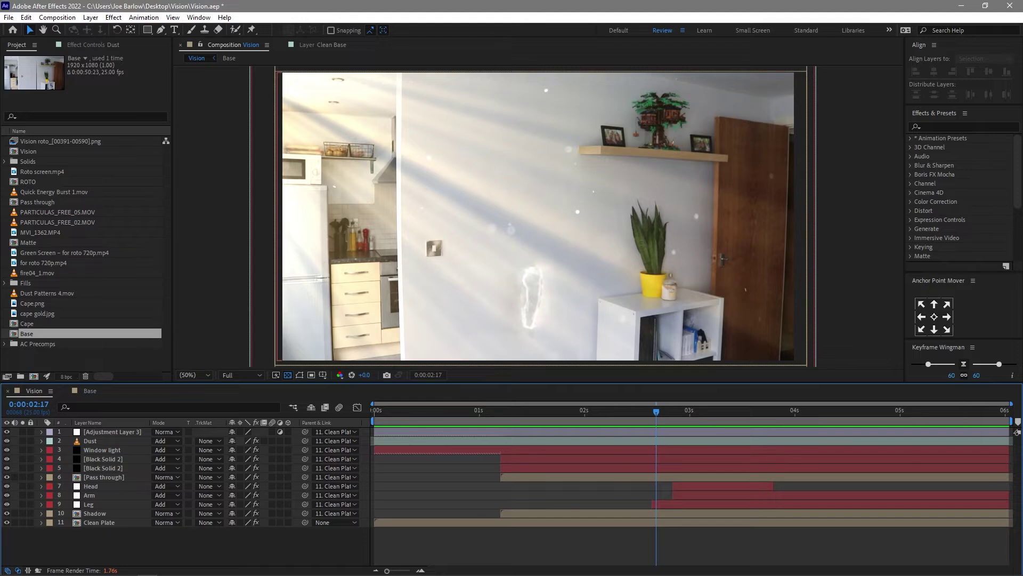
Step: Step frame by frame from 0:00:02:16 past 0:00:03:02 to examine the leg, head and hand coming through the wall
key("Page_Up")
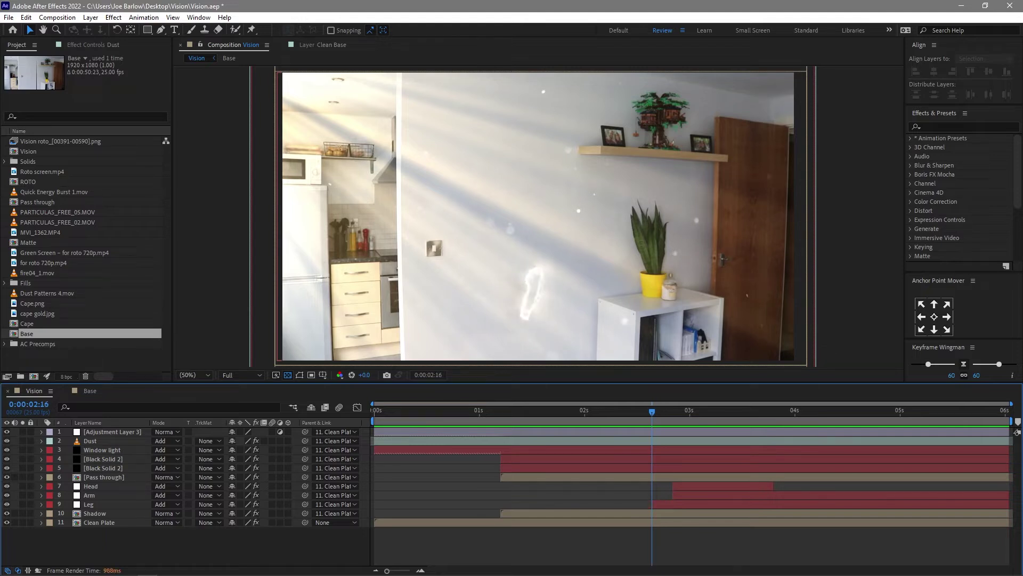
key("Page_Down")
key("Page_Down")
key("Page_Down")
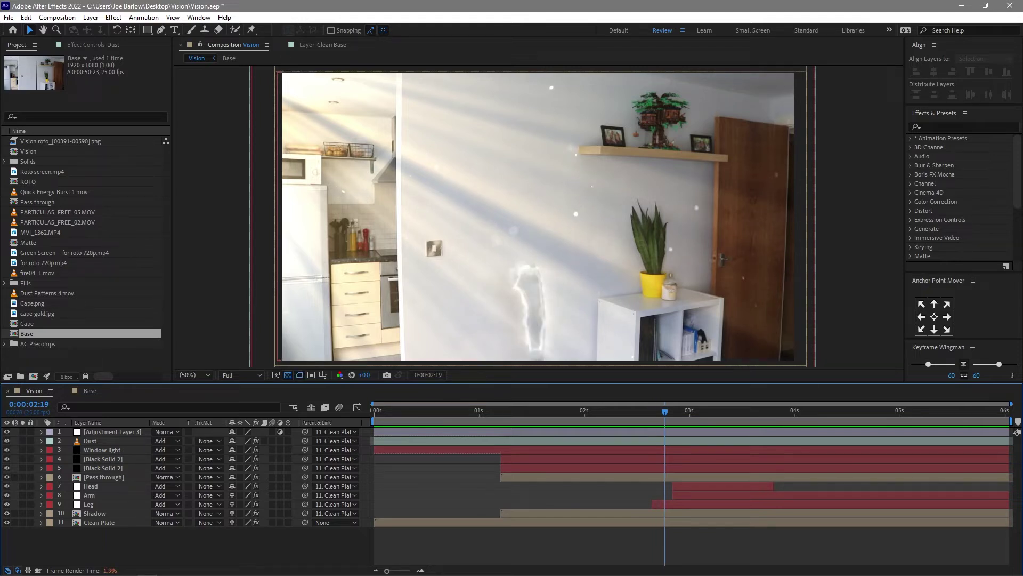
key("Page_Down")
key("Page_Down")
key("Page_Down")
key("Page_Down")
key("Page_Down")
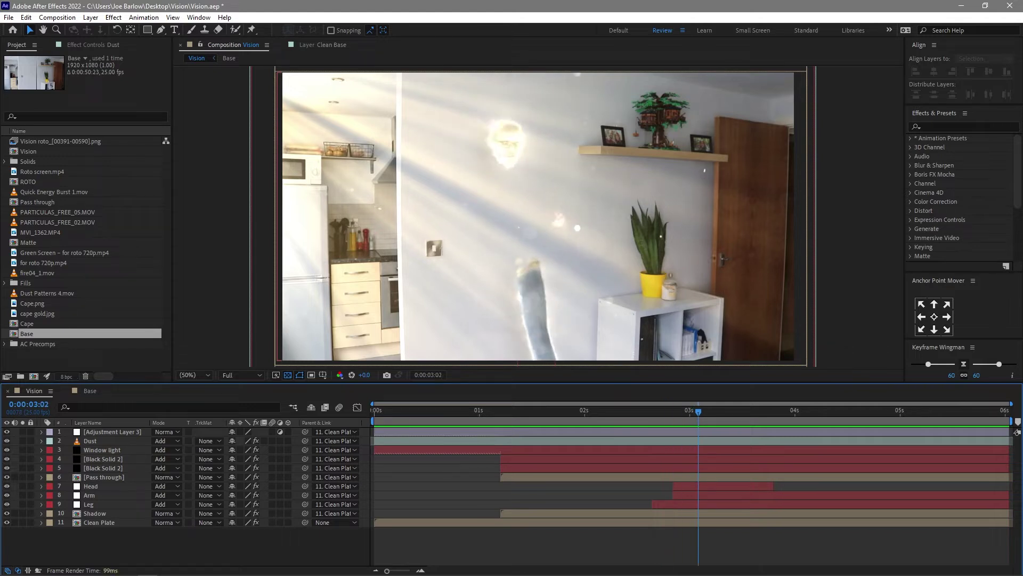
key("Page_Down")
key("Page_Down")
key("Page_Down")
key("Page_Down")
key("Page_Down")
key("Page_Down")
Step: Step back to the start of the wall effect, and go forward frame by frame to 0:00:03:13 to examine the body emerging
key("Page_Up")
key("Page_Up")
key("Page_Up")
key("Page_Up")
key("Page_Up")
key("Page_Up")
key("Page_Up")
key("Page_Up")
key("Page_Up")
key("Page_Up")
key("Page_Up")
key("Page_Up")
key("Page_Up")
key("Page_Up")
key("Page_Up")
key("Page_Up")
key("Page_Up")
key("Page_Down")
key("Page_Down")
key("Page_Down")
key("Page_Down")
key("Page_Down")
key("Page_Down")
key("Page_Down")
key("Page_Down")
key("Page_Down")
key("Page_Down")
key("Page_Down")
key("Page_Down")
key("Page_Down")
key("Page_Down")
key("Page_Down")
key("Page_Down")
key("Page_Down")
key("Page_Down")
key("Page_Down")
key("Page_Down")
key("Page_Down")
key("Page_Down")
key("Page_Down")
key("Page_Down")
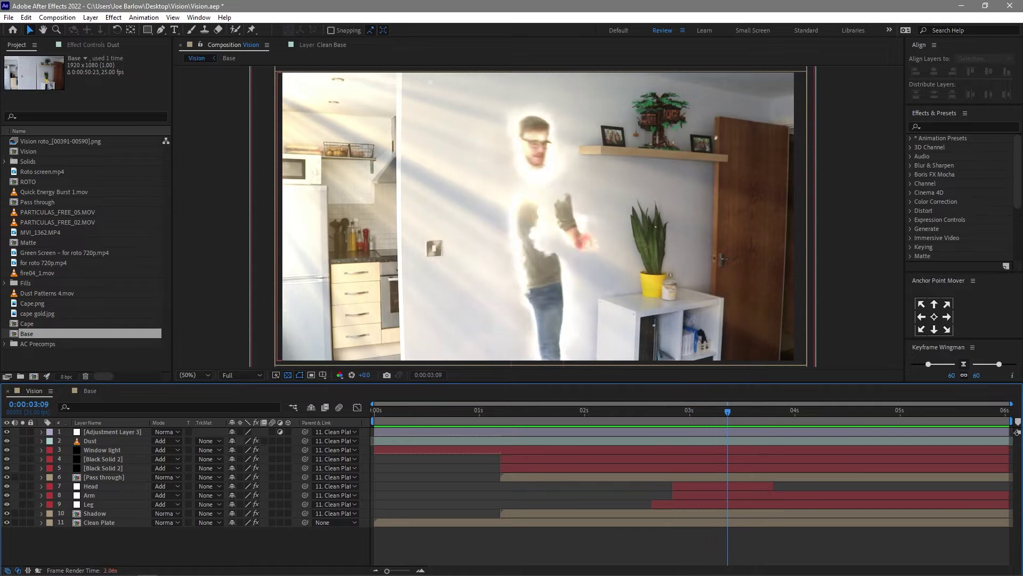
key("Page_Down")
key("Page_Down")
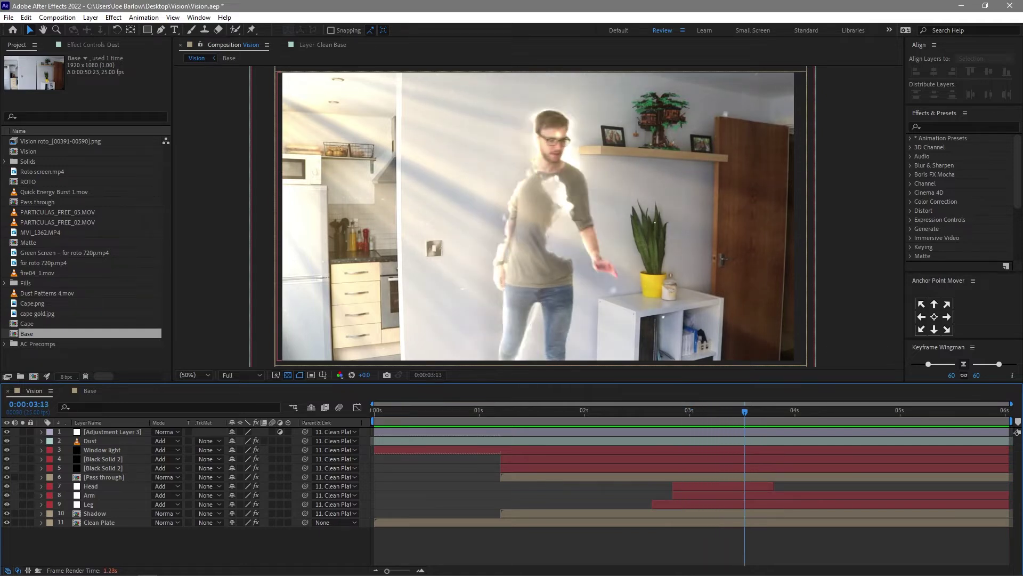
Step: Step forward frame by frame to 0:00:04:17 to examine the fully emerged figure and the glow fading out
key("Page_Down")
key("Page_Down")
key("Page_Down")
key("Page_Down")
key("Page_Down")
key("Page_Down")
key("Page_Down")
key("Page_Down")
key("Page_Down")
key("Page_Down")
key("Page_Down")
key("Page_Down")
key("Page_Down")
key("Page_Down")
key("Page_Down")
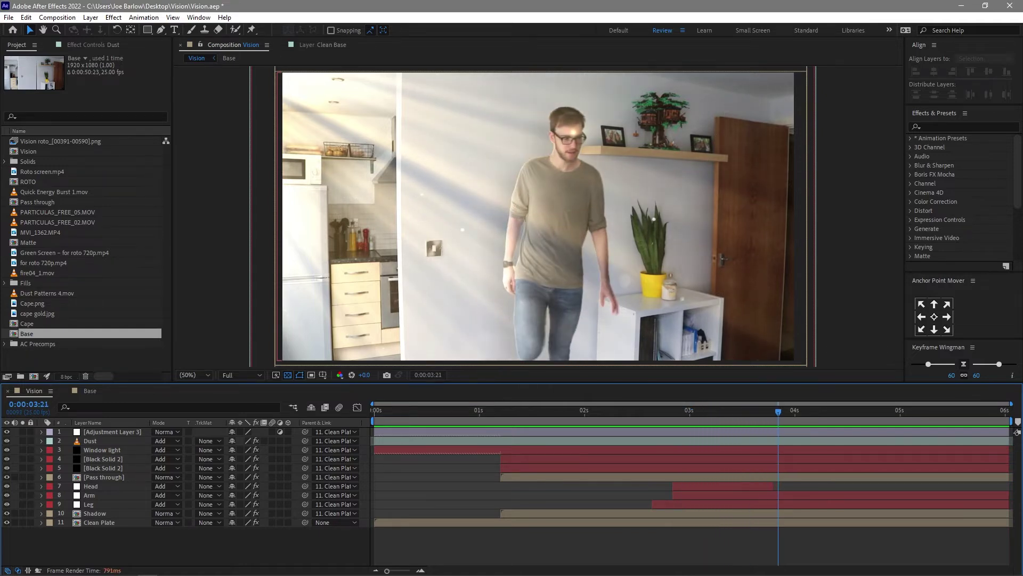
key("Page_Down")
key("Page_Down")
key("Page_Down")
key("Page_Down")
key("Page_Down")
key("Page_Down")
key("Page_Down")
key("Page_Down")
key("Page_Down")
key("Page_Down")
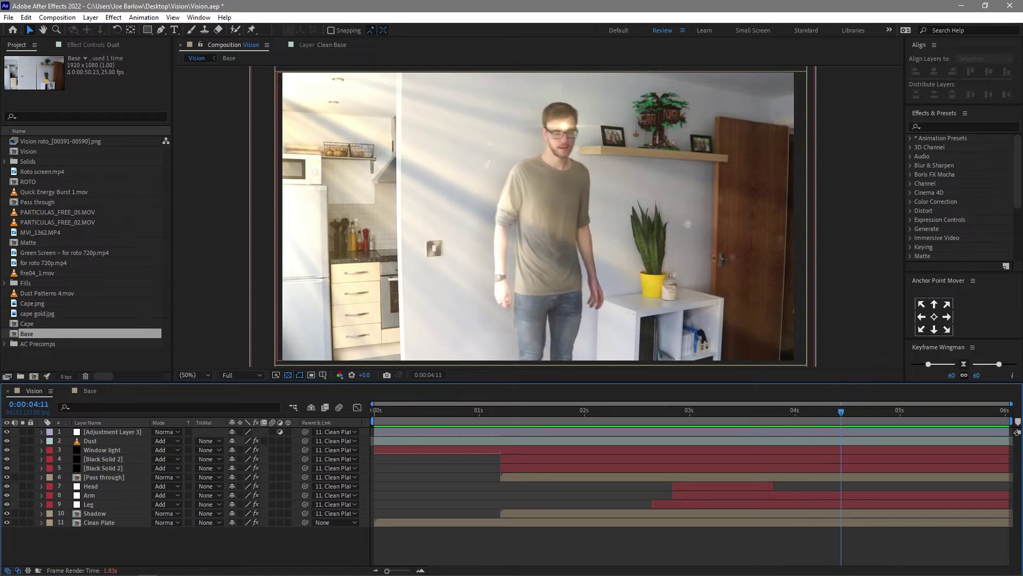
key("Page_Down")
key("Page_Down")
key("Page_Down")
key("Page_Down")
key("Page_Down")
key("Page_Down")
key("Page_Down")
key("Page_Down")
key("Page_Down")
key("Page_Down")
key("Page_Down")
key("Page_Down")
key("Page_Down")
key("Page_Down")
key("Page_Down")
key("Page_Down")
key("Page_Down")
key("Page_Down")
key("Page_Down")
key("Page_Down")
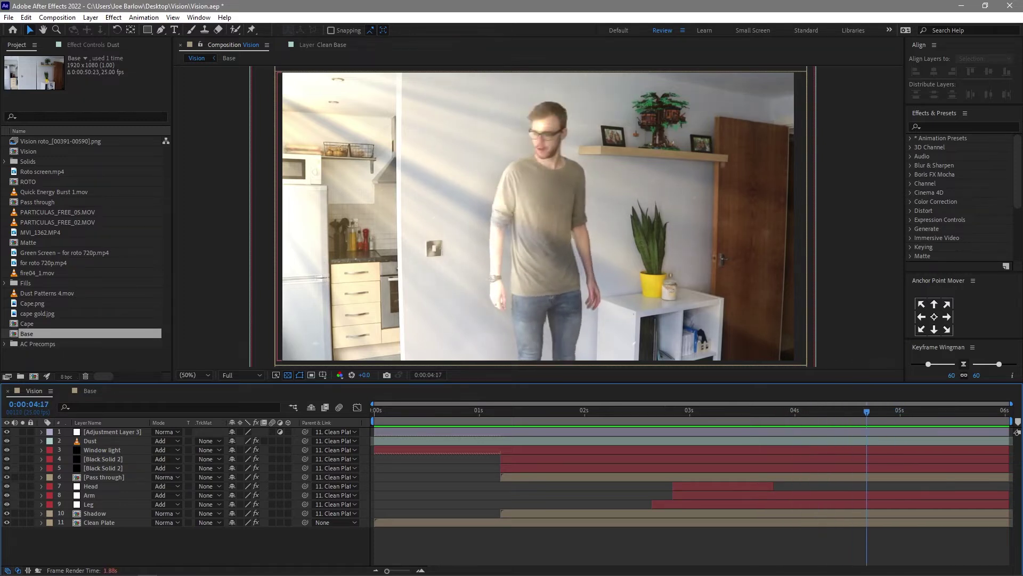
Step: Step back frame by frame to 0:00:03:02 to examine the body's emergence from the wall in reverse
key("Page_Up")
key("Page_Up")
key("Page_Up")
key("Page_Up")
key("Page_Up")
key("Page_Up")
key("Page_Up")
key("Page_Up")
key("Page_Up")
key("Page_Up")
key("Page_Up")
key("Page_Up")
key("Page_Up")
key("Page_Up")
key("Page_Up")
key("Page_Up")
key("Page_Up")
key("Page_Up")
key("Page_Up")
key("Page_Up")
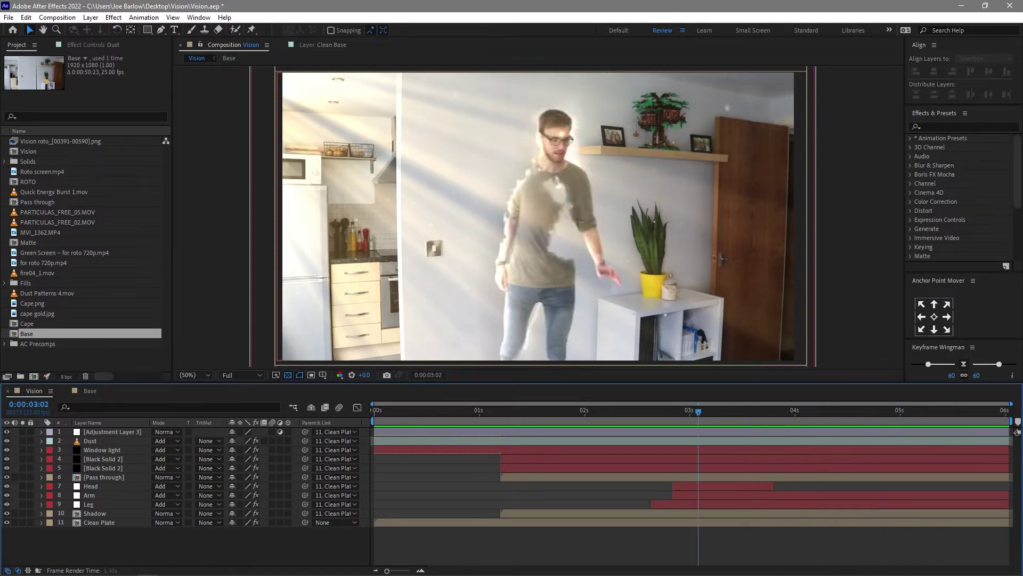
Step: Move the playhead back to just before the one-second mark and replay the empty room and wall effect
left_click_drag(694, 411, 517, 411)
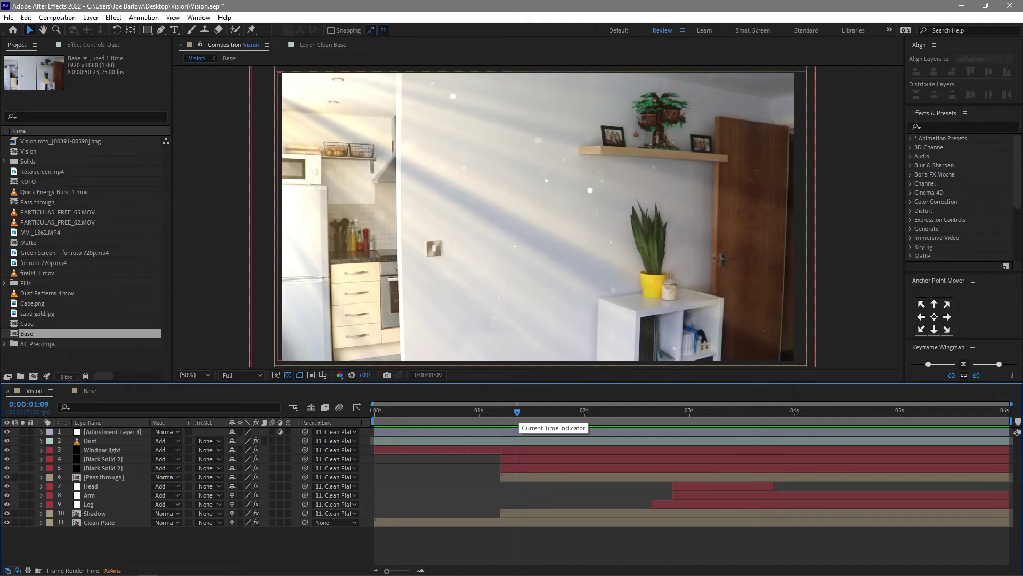
left_click_drag(517, 411, 459, 412)
key("space")
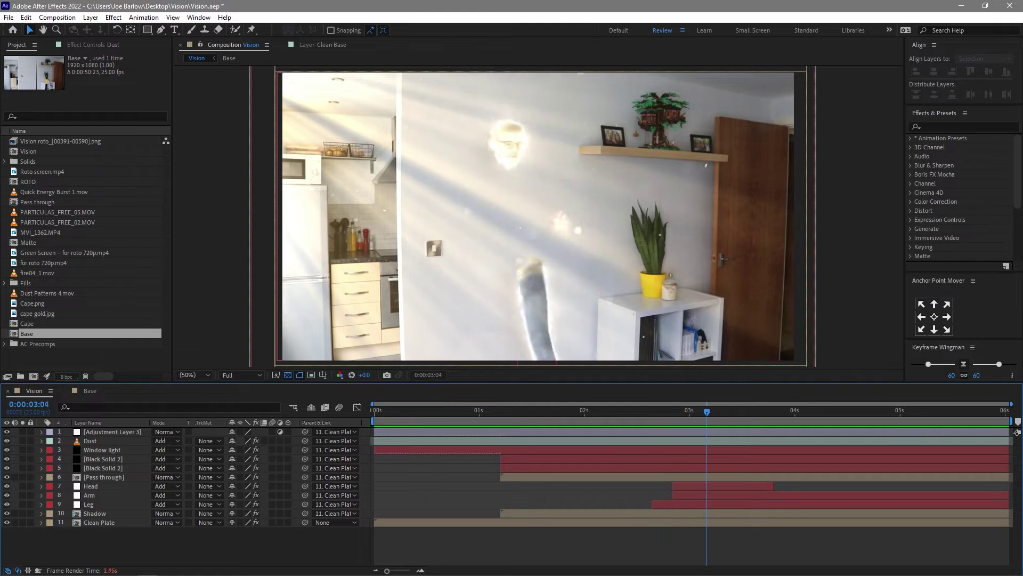
Step: Return to 0:00:03:02, and replay the leg, head and hand emerging from about two and a half seconds
left_click_drag(740, 412, 698, 412)
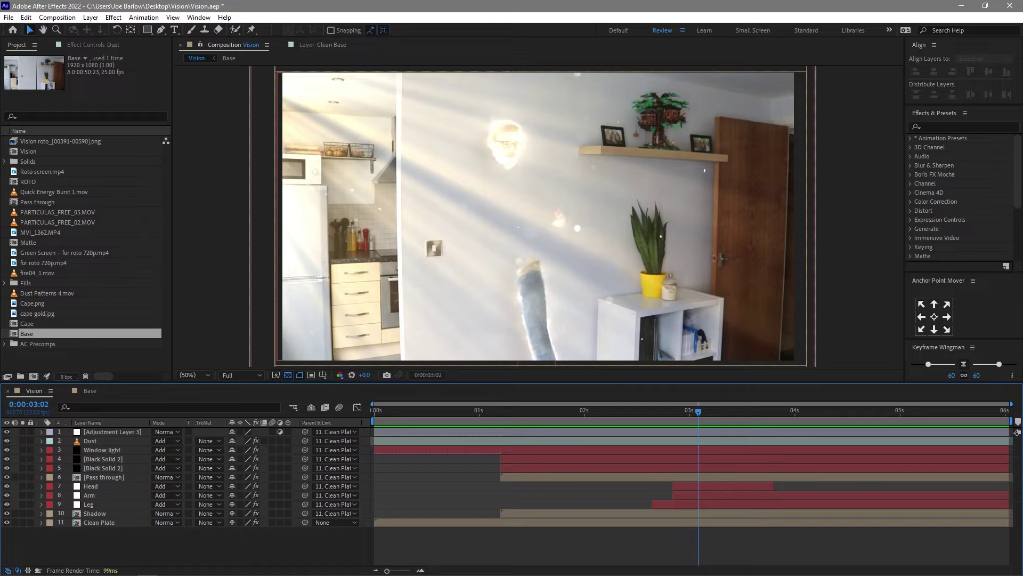
left_click_drag(698, 412, 639, 412)
key("space")
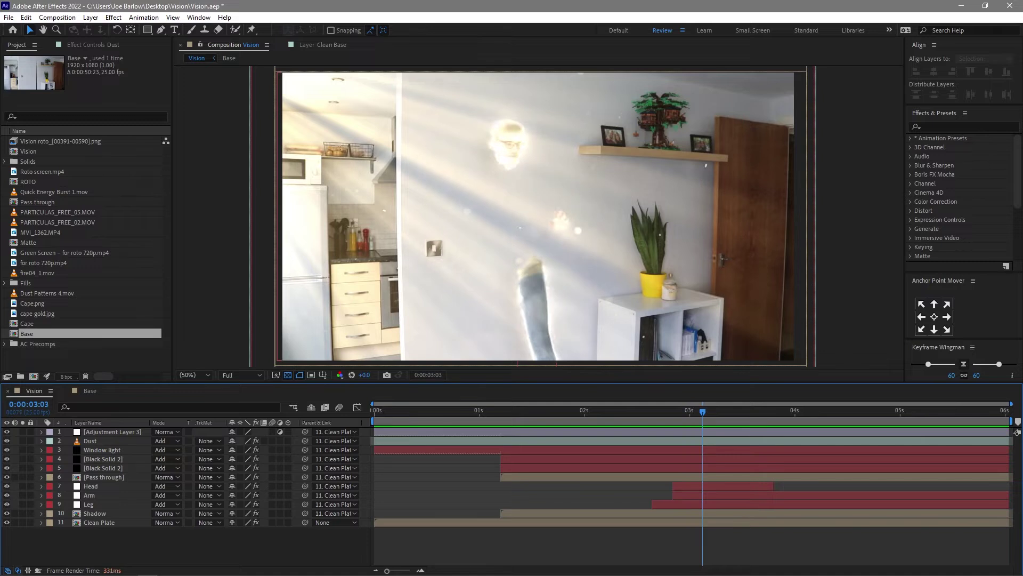
Step: Step back to 0:00:02:18 and forward frame by frame to 0:00:03:03 to compare the leg, head and hand entrances
left_click_drag(715, 412, 681, 412)
key("Page_Up")
key("Page_Up")
key("Page_Up")
key("Page_Up")
key("Page_Up")
key("Page_Up")
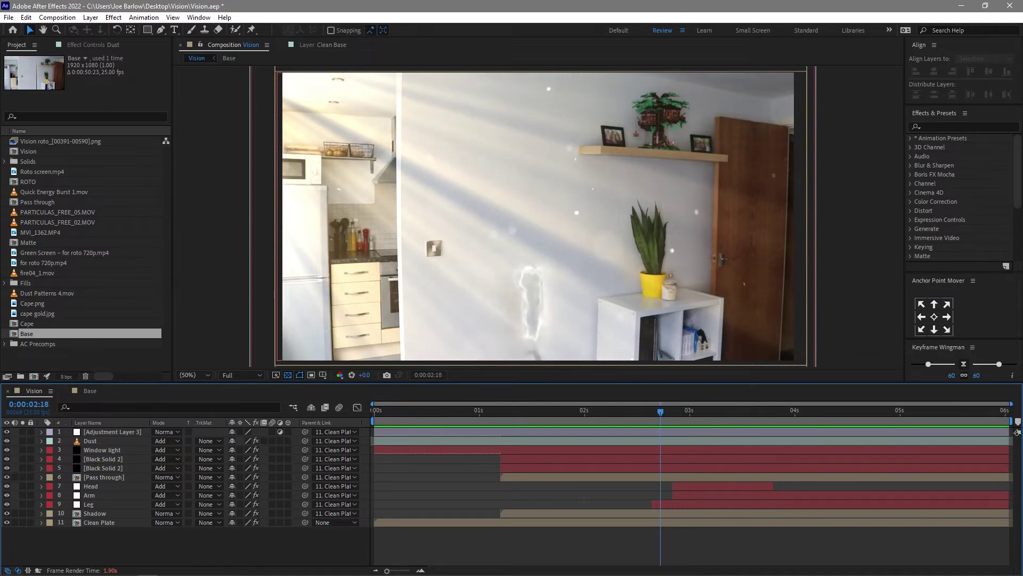
key("Page_Down")
key("Page_Down")
key("Page_Down")
key("Page_Down")
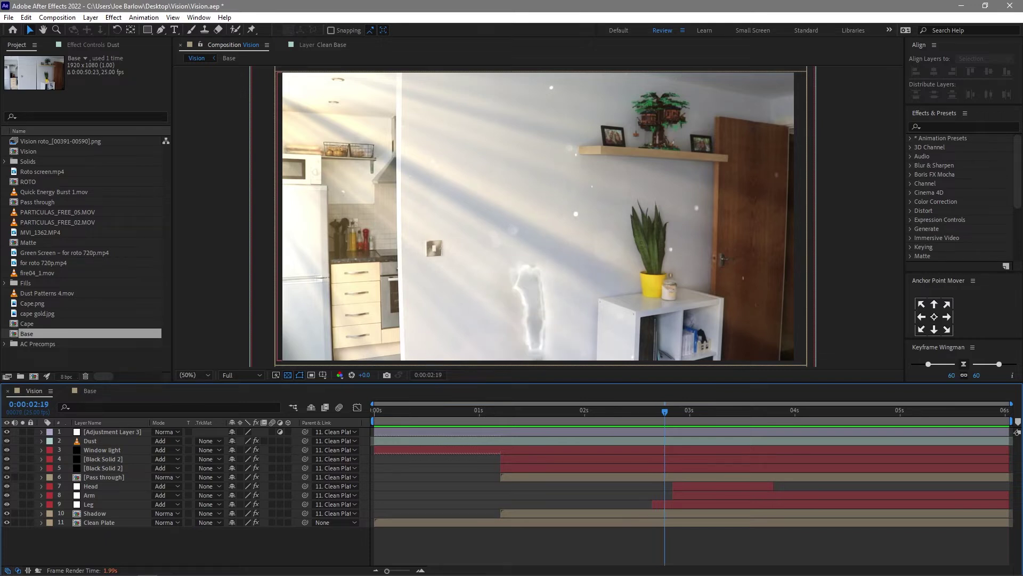
key("Page_Down")
key("Page_Down")
key("Page_Down")
key("Page_Down")
key("Page_Down")
key("Page_Down")
key("Page_Down")
key("Page_Down")
key("Page_Down")
key("Page_Down")
key("Page_Down")
key("Page_Down")
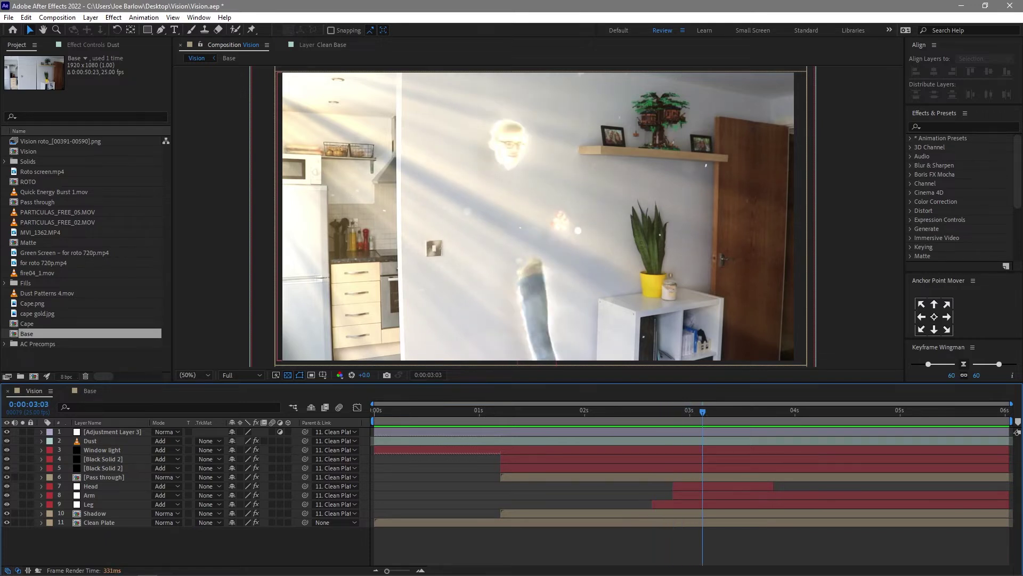
Step: Play the composition onward from 0:00:03:03 to review the full body leaving the wall
key("space")
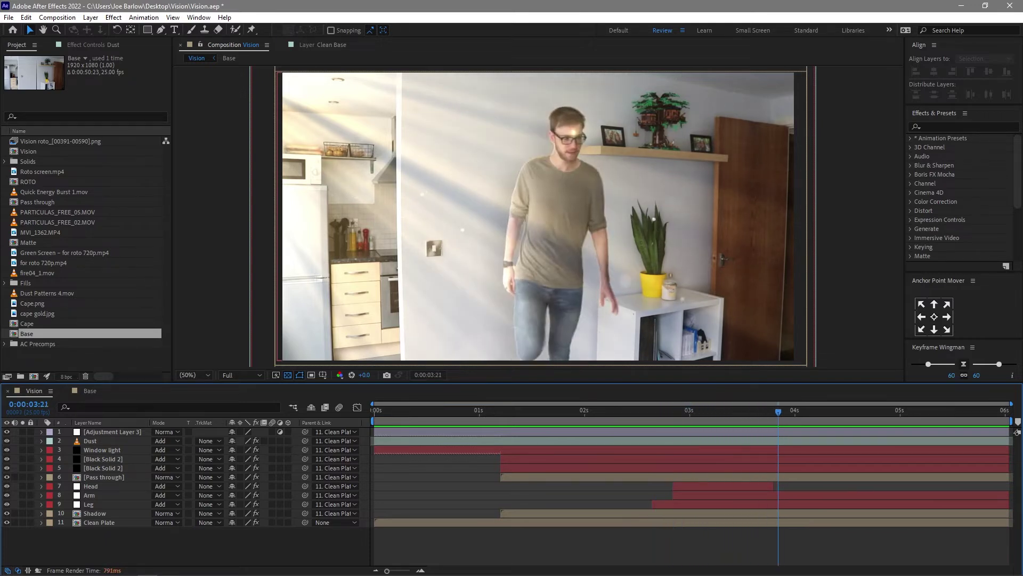
key("space")
key("space")
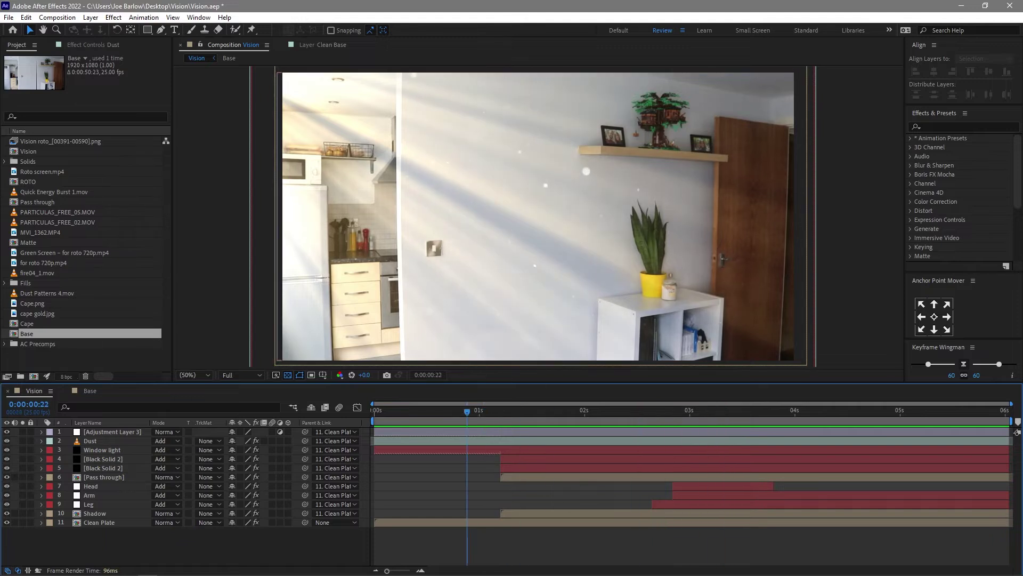
Step: Pick out the Clean Plate layer at the base of the layer stack, and clear the selection
left_click(100, 523)
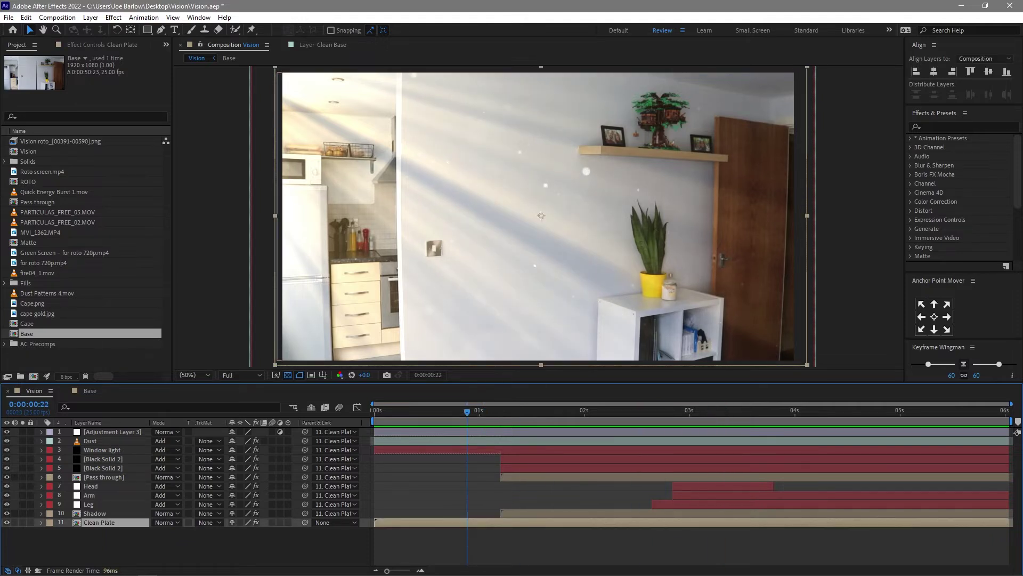
key("ctrl+shift+a")
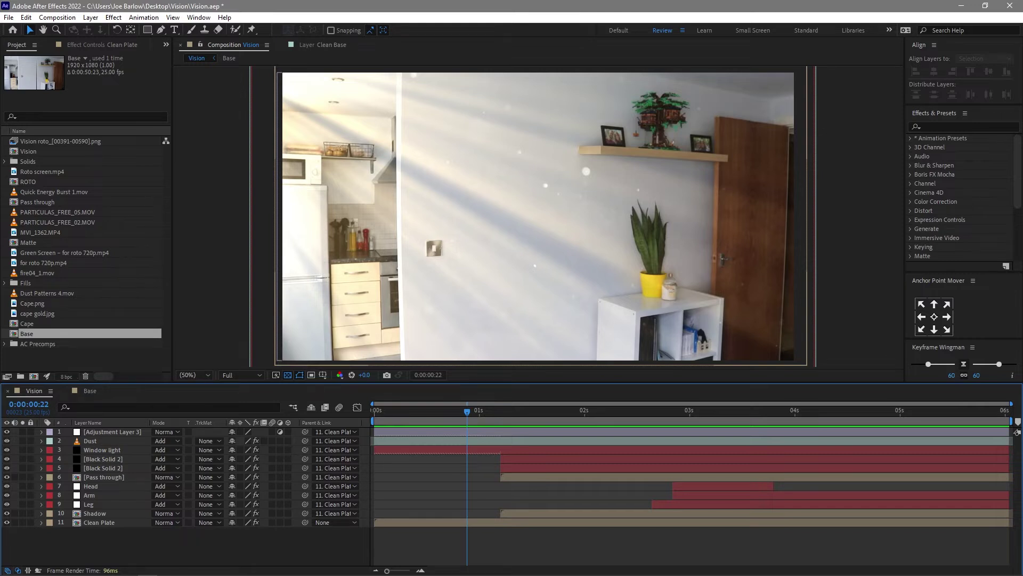
Step: Open the Clean Plate precomp and delete Mask 1 from its Clean Base layer
double_click(99, 522)
key("ctrl+shift+a")
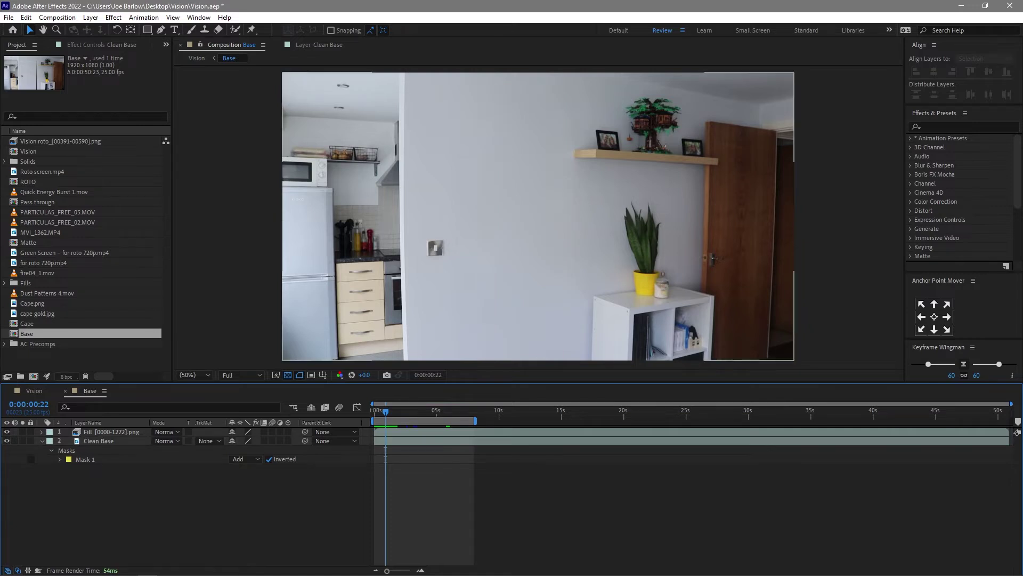
left_click(85, 459)
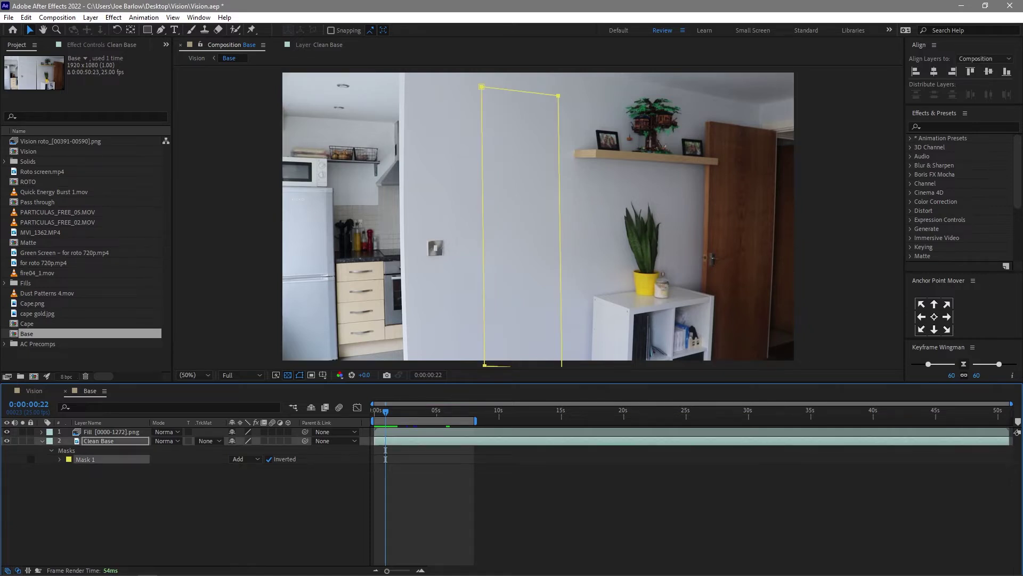
key("Delete")
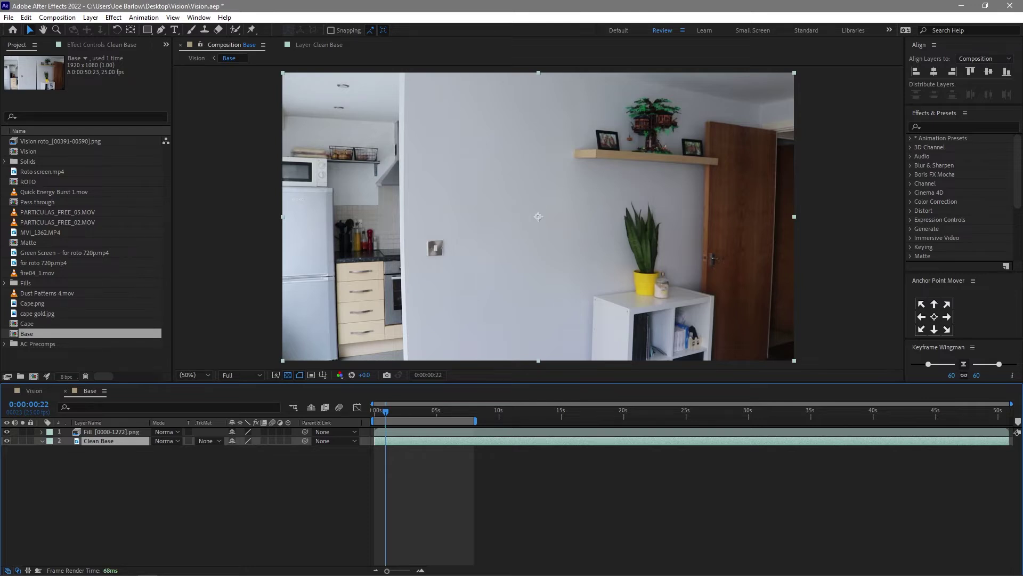
Step: Hide and reshow the Fill layer to compare the open doorway with the filled wall, and play the Base composition
left_click(7, 432)
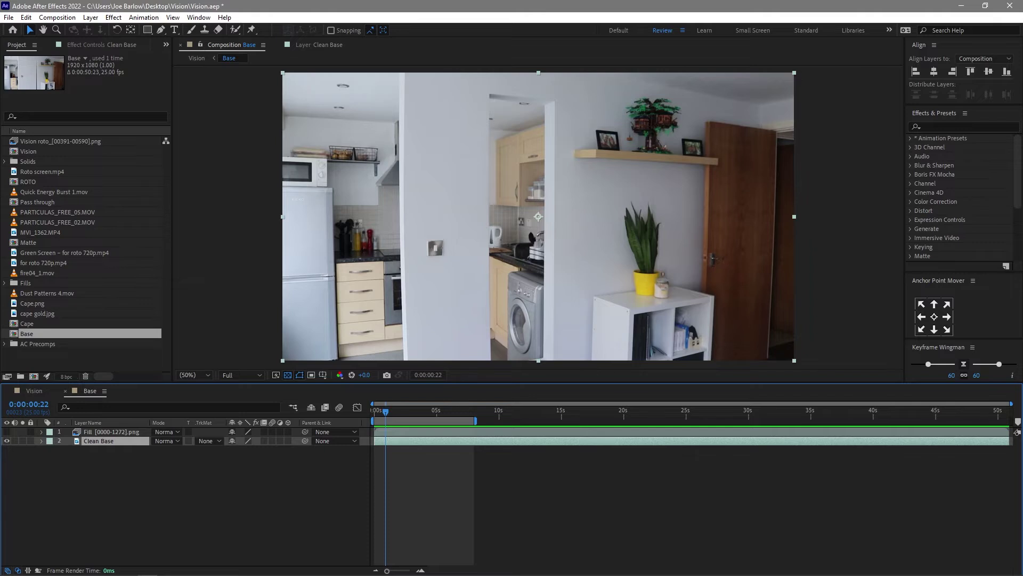
left_click(7, 431)
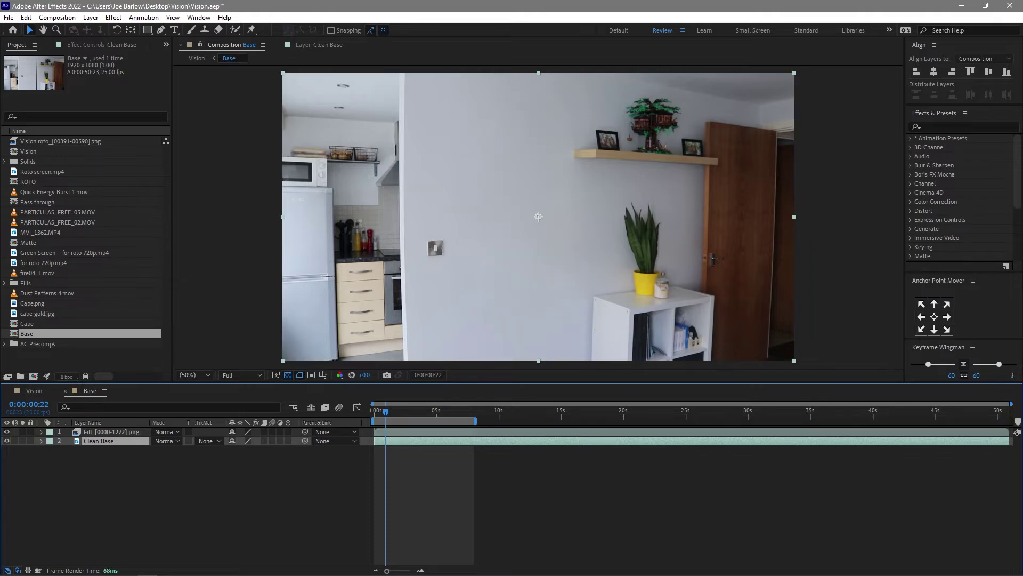
key("space")
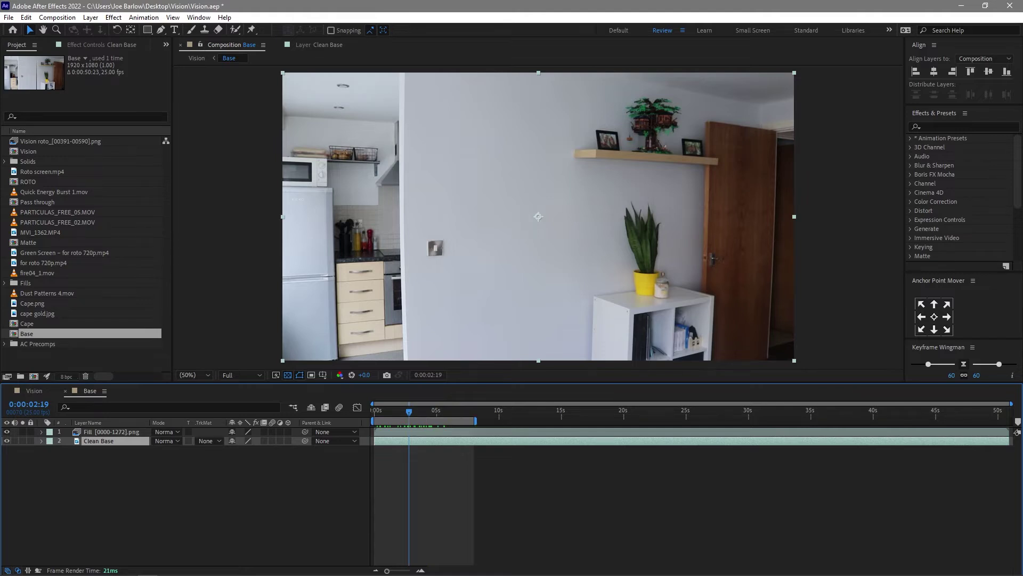
Step: Return to the Vision composition, and drill through the Pass through and ROTO precomps into the Body 2 layer
left_click(34, 391)
left_click(214, 546)
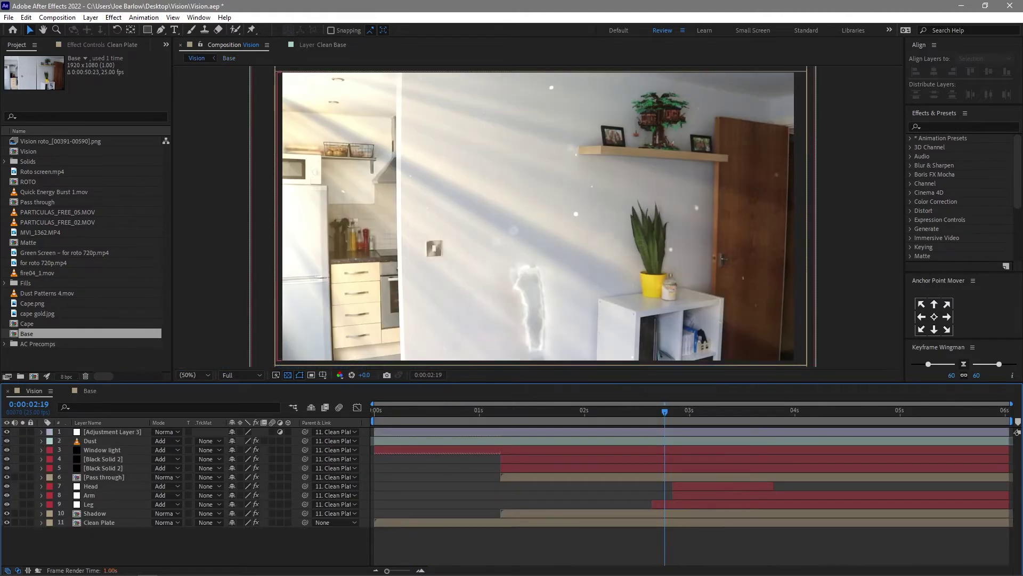
double_click(104, 477)
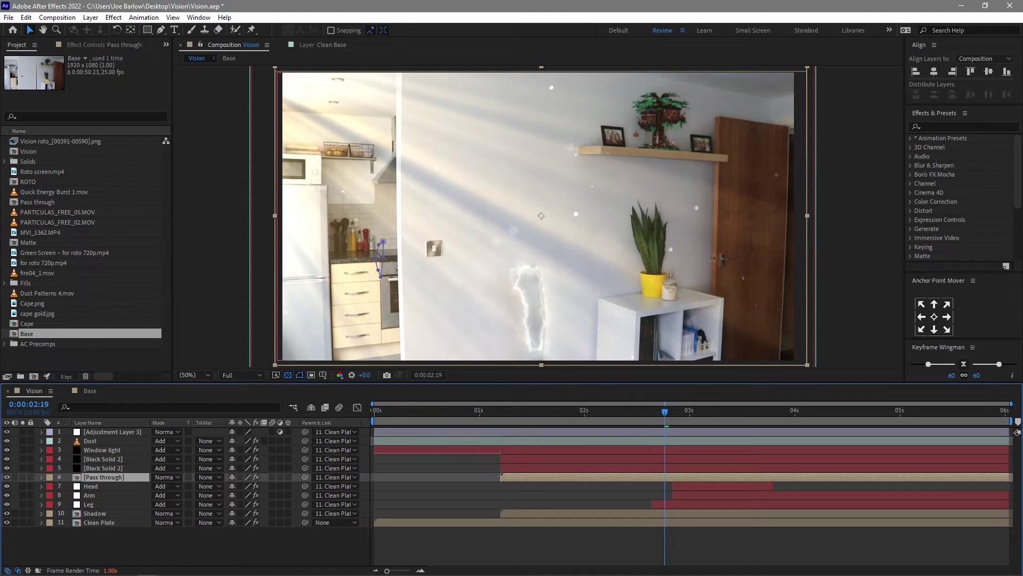
double_click(102, 441)
left_click(101, 441)
double_click(101, 441)
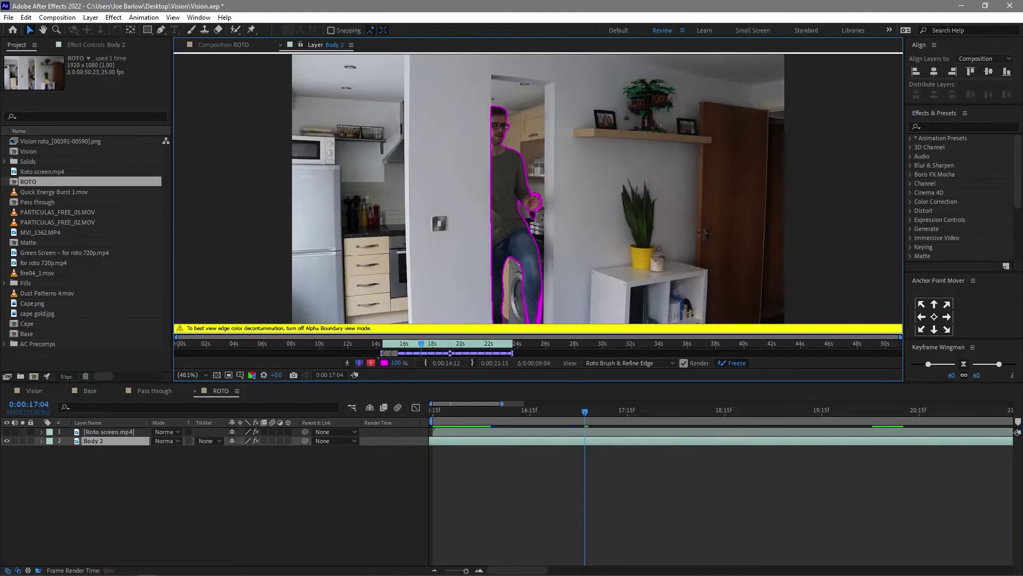
Step: Examine the Roto Brush outline on Body 2 frame by frame between 0:00:17:01 and 0:00:17:07
left_click_drag(585, 411, 580, 412)
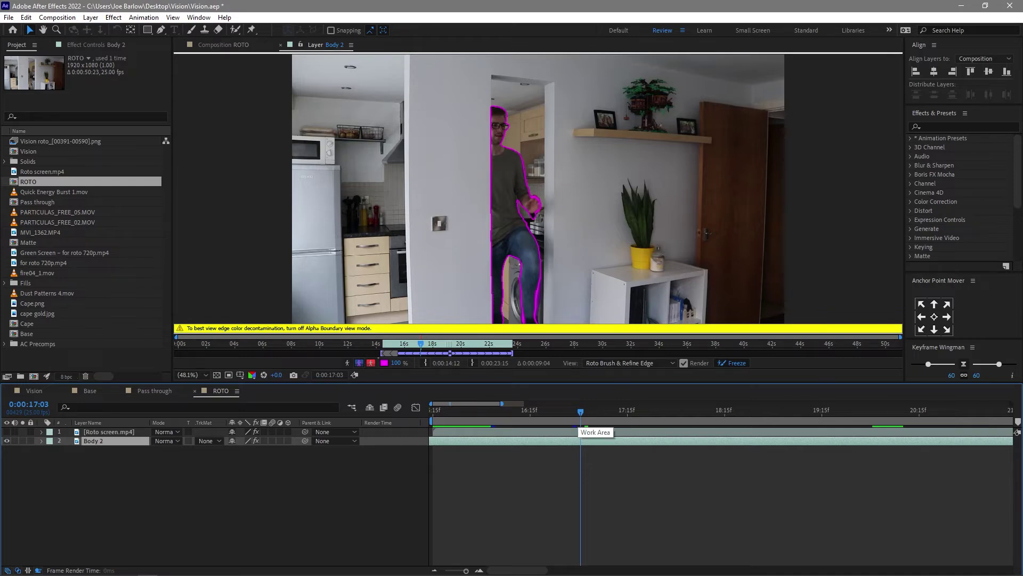
left_click_drag(581, 412, 573, 411)
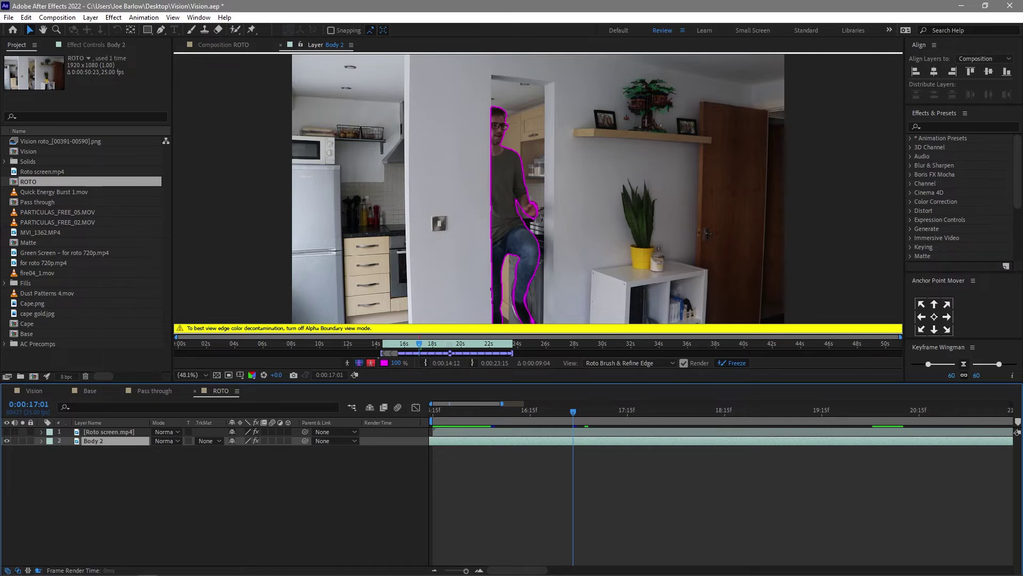
key("Page_Down")
key("Page_Down")
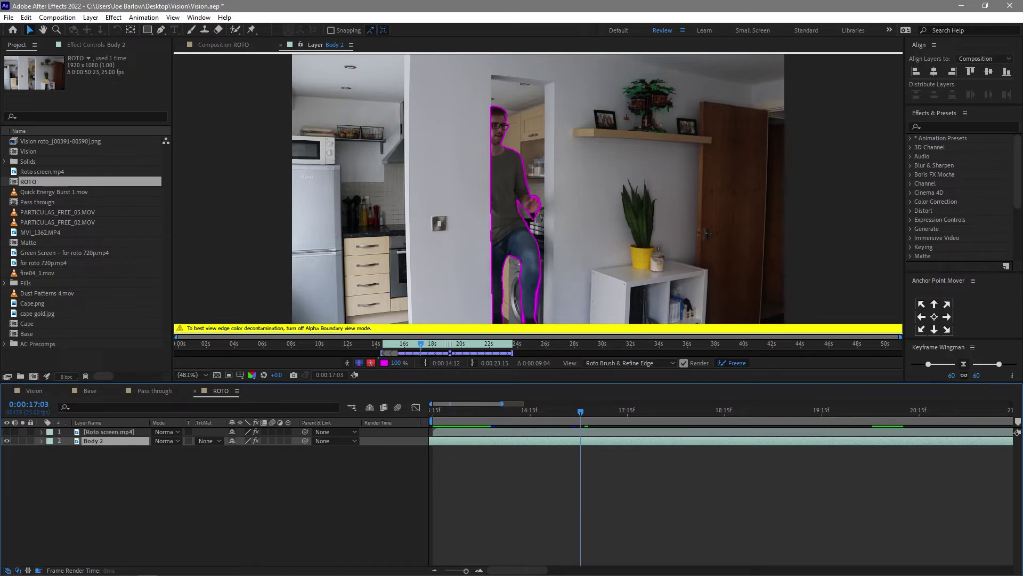
key("Page_Down")
key("Page_Down")
key("Page_Down")
key("Page_Down")
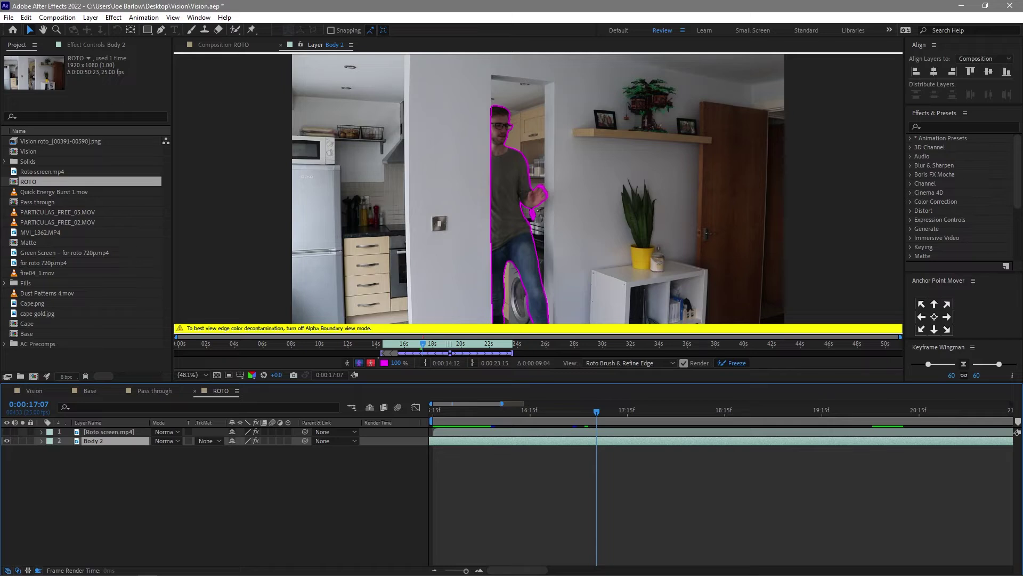
Step: View the isolated body in the ROTO composition at 0:00:15:24, and play the Vision composition through to 0:00:03:05
left_click(224, 45)
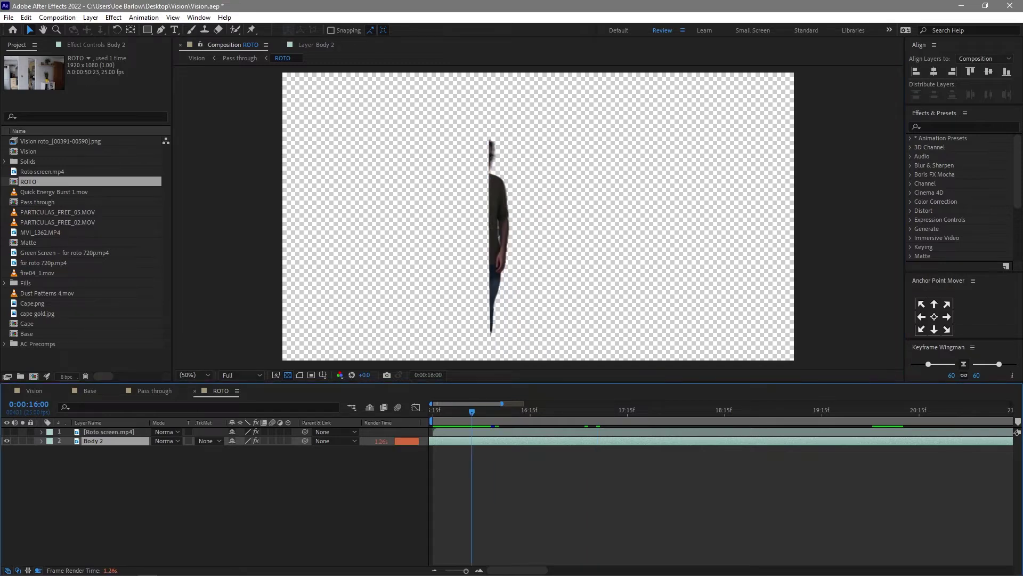
mouse_move(472, 412)
left_mouse_down()
mouse_move(432, 412)
mouse_move(468, 412)
left_mouse_up()
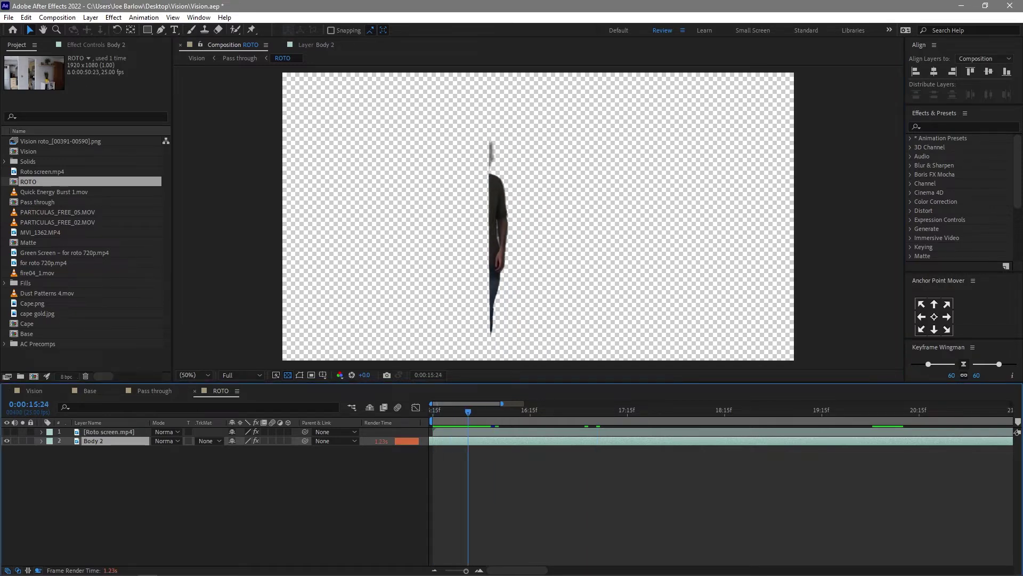
left_click(34, 390)
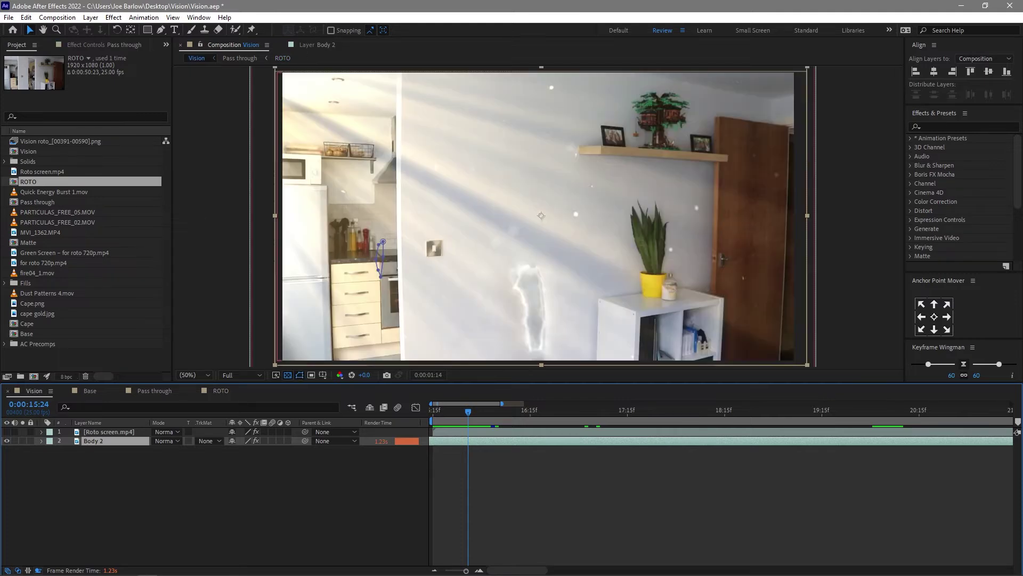
key("space")
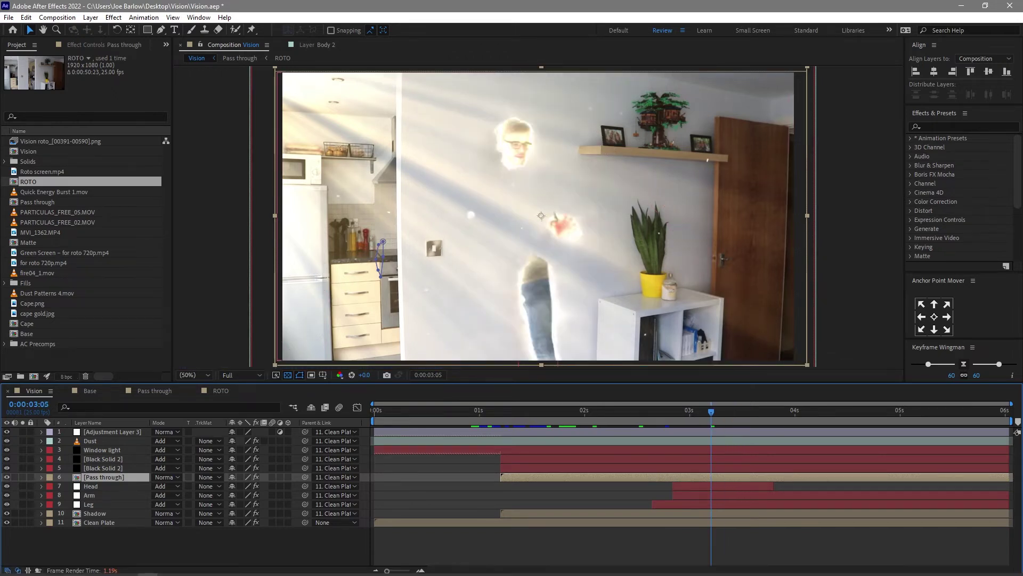
Step: Hide every layer in the Vision composition except Pass through
left_click(160, 546)
left_click(6, 432)
left_click(7, 485)
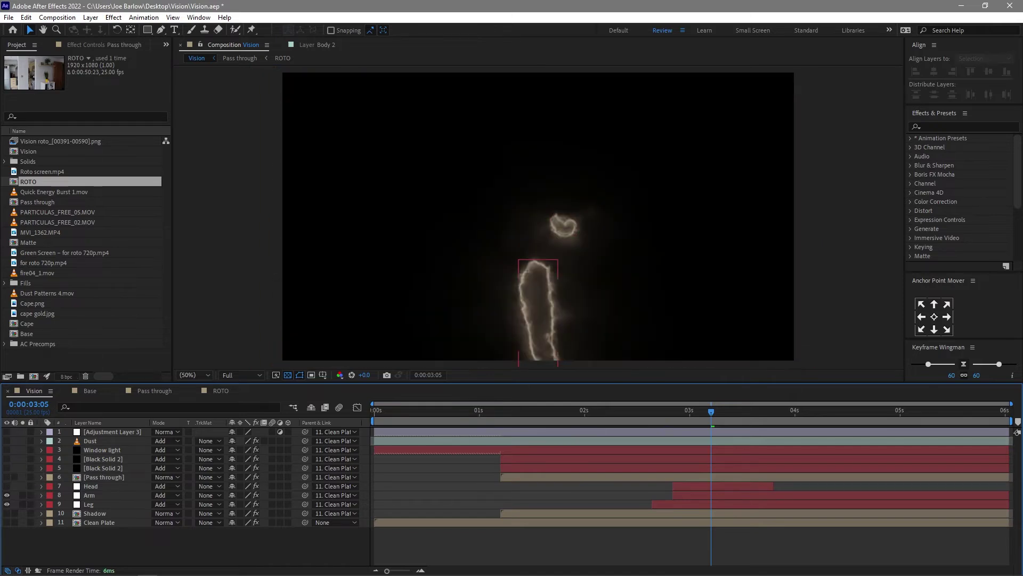
left_click(7, 495)
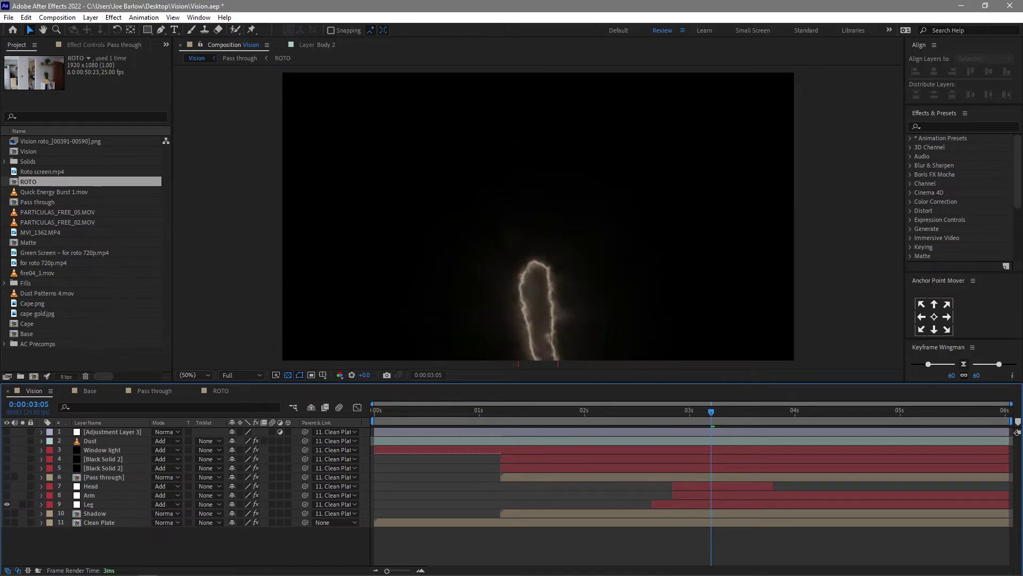
left_click(7, 504)
left_click(104, 477)
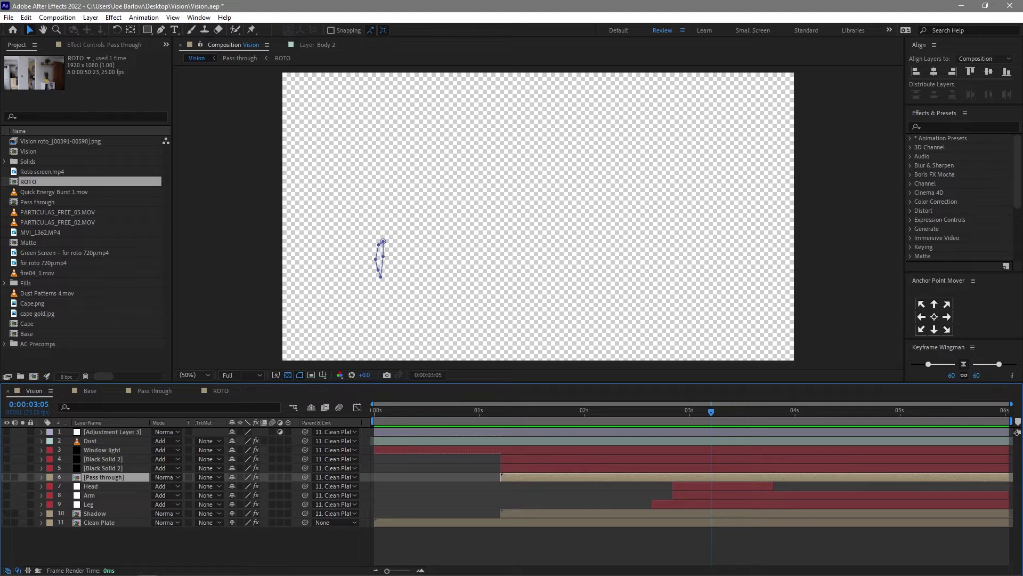
left_click(7, 477)
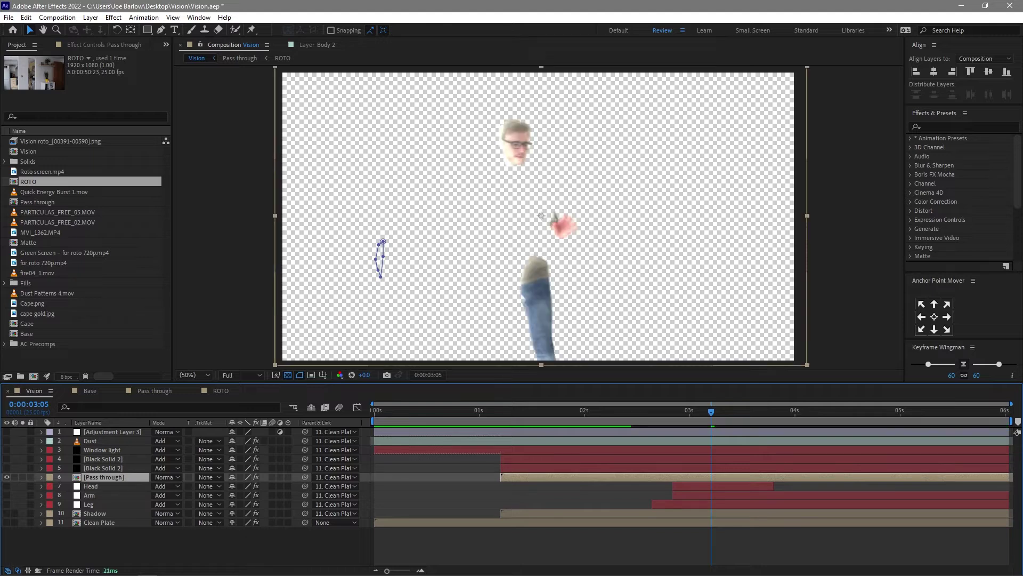
Step: Go back to 0:00:02:14, reopen Body 2 inside Pass through and ROTO, and scrub through its Roto Brush outline
left_click_drag(711, 412, 643, 411)
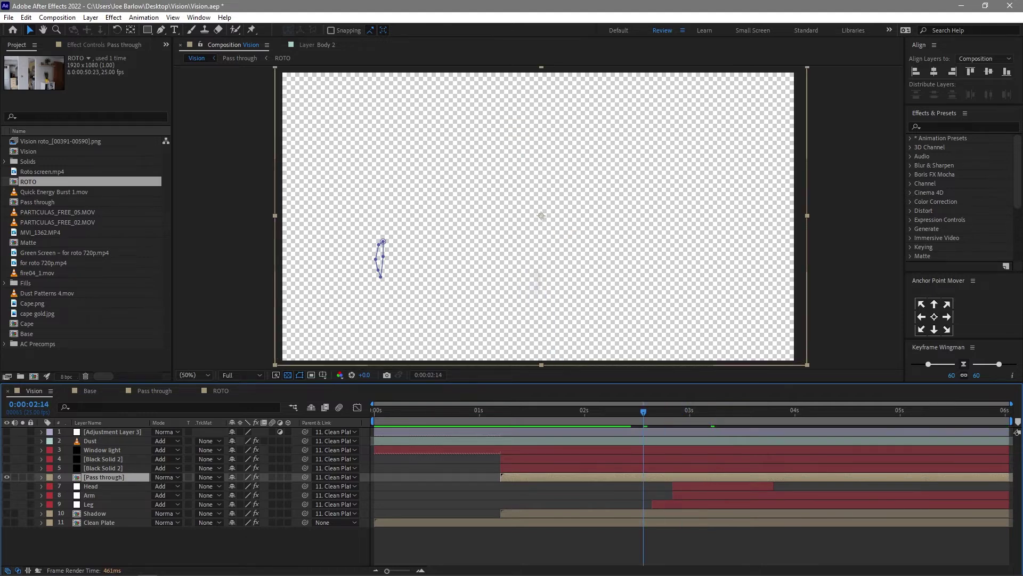
double_click(104, 477)
left_click_drag(394, 411, 434, 411)
double_click(100, 441)
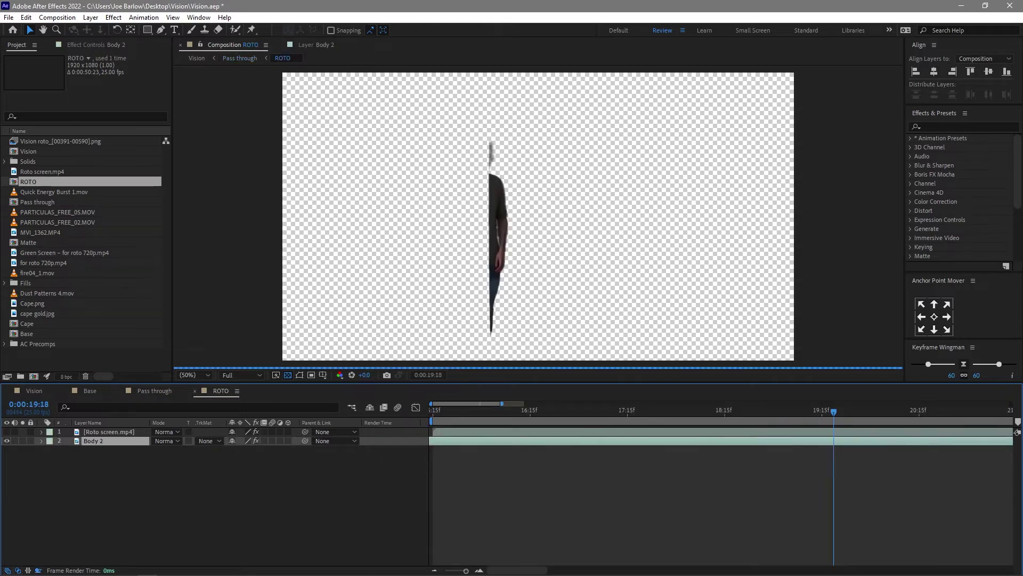
double_click(100, 441)
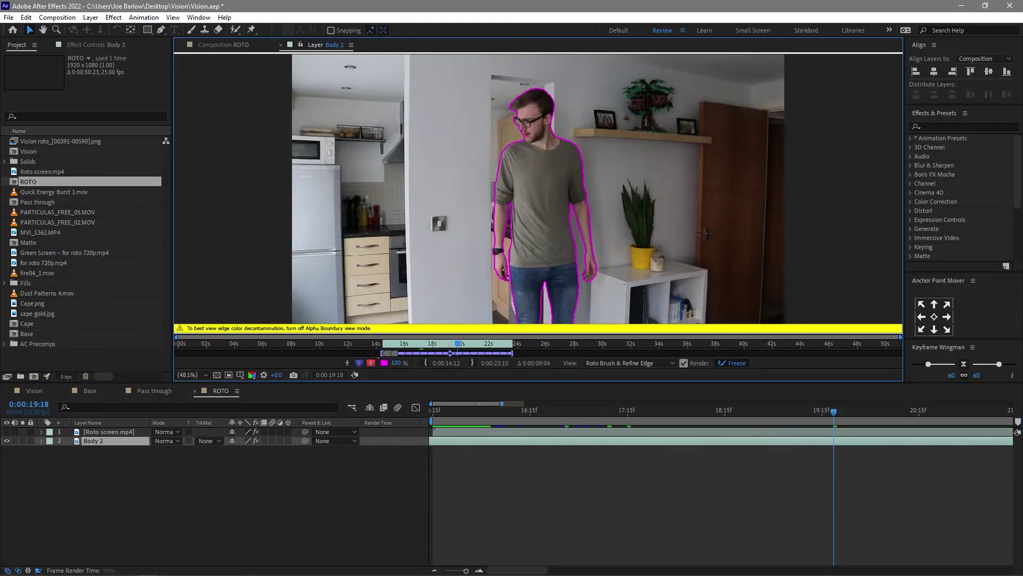
left_click_drag(454, 412, 480, 411)
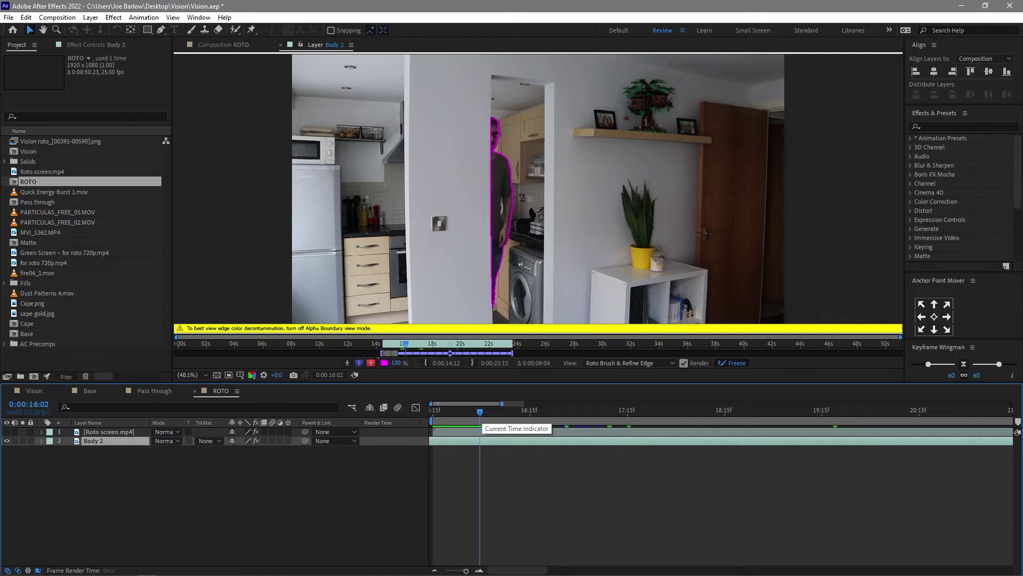
left_click_drag(484, 412, 651, 412)
Step: Return from Body 2 to the Pass through composition, and move to 0:00:01:13
key("Tab")
left_click(254, 461)
key("Tab")
left_click(202, 461)
key("Tab")
left_click(123, 459)
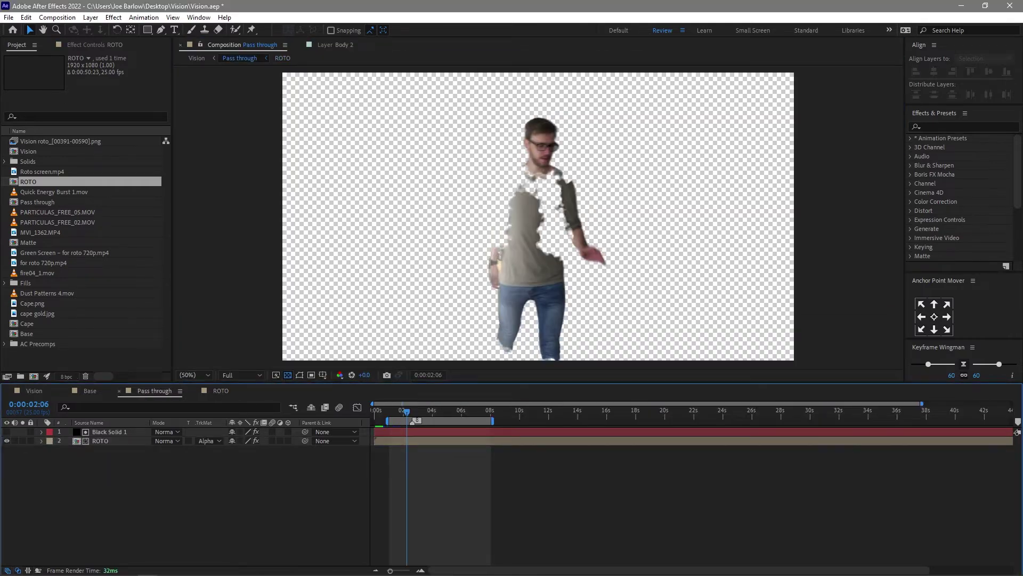
left_click(396, 412)
Step: Inspect the effect settings of Black Solid 1 and of the ROTO layer, and clear the selection
left_click(110, 432)
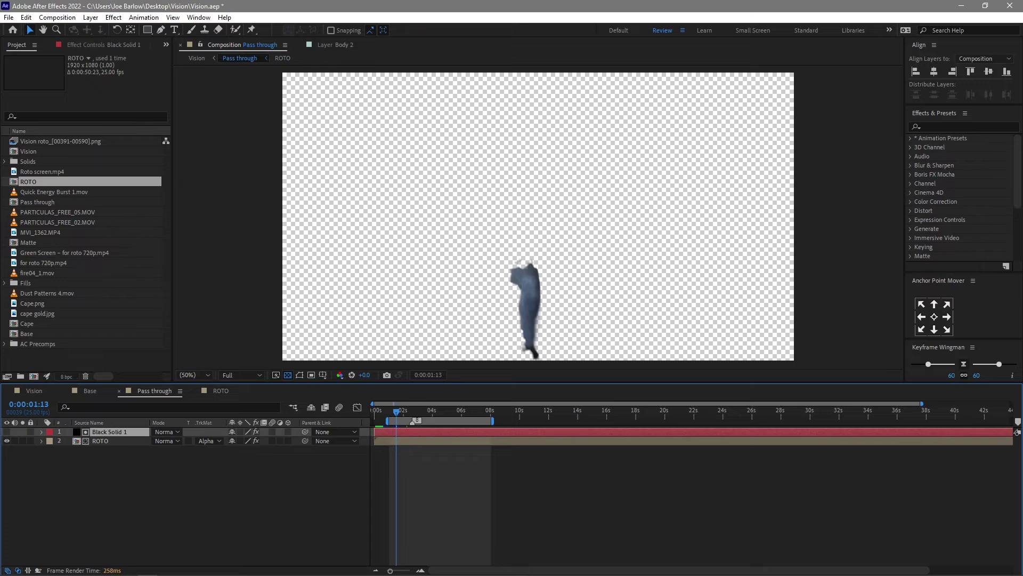
key("F3")
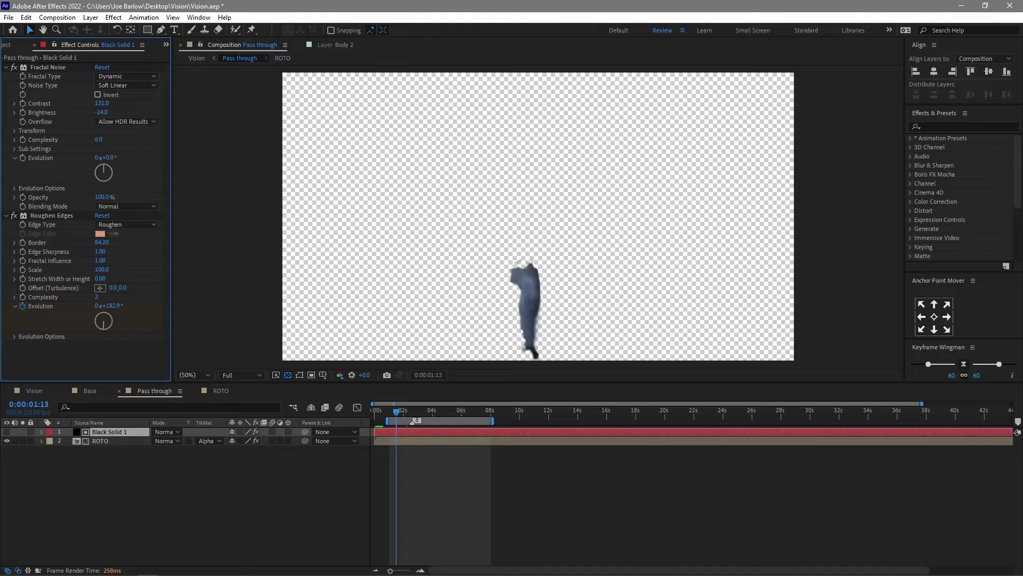
left_click(107, 441)
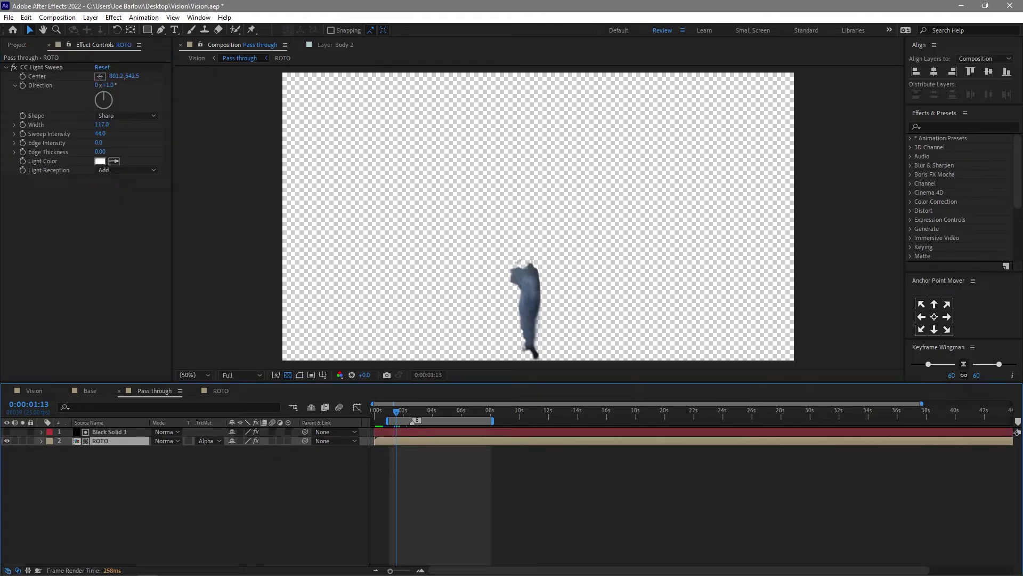
left_click(109, 431)
left_click(115, 480)
Step: Move to 0:00:01:09 and reveal the keyframed mask and Roughen Edges properties of Black Solid 1
mouse_move(396, 412)
left_mouse_down()
mouse_move(408, 412)
mouse_move(394, 412)
left_mouse_up()
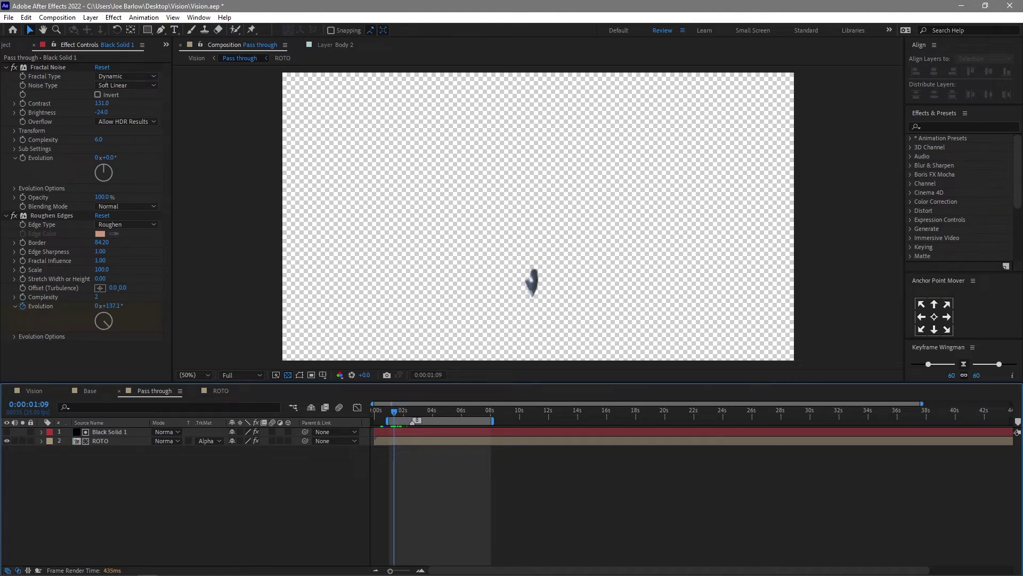
mouse_move(394, 412)
left_mouse_down()
mouse_move(418, 412)
mouse_move(394, 412)
left_mouse_up()
left_click(406, 432)
key("u")
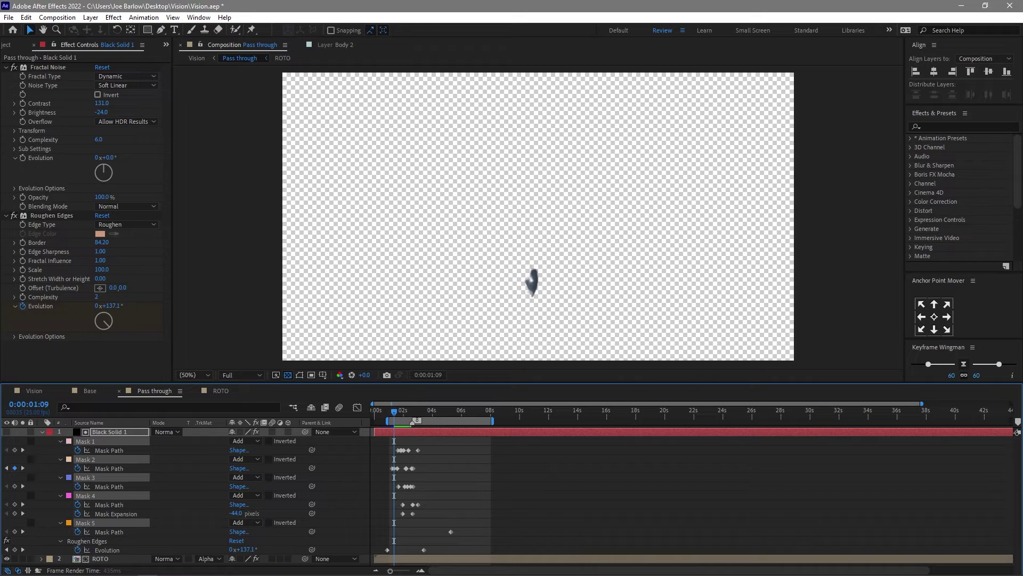
Step: Scrub the mask reveal to 0:00:02:21, close the Pass through timeline and return to the Vision composition
left_click_drag(394, 412, 415, 412)
key("ctrl+shift+a")
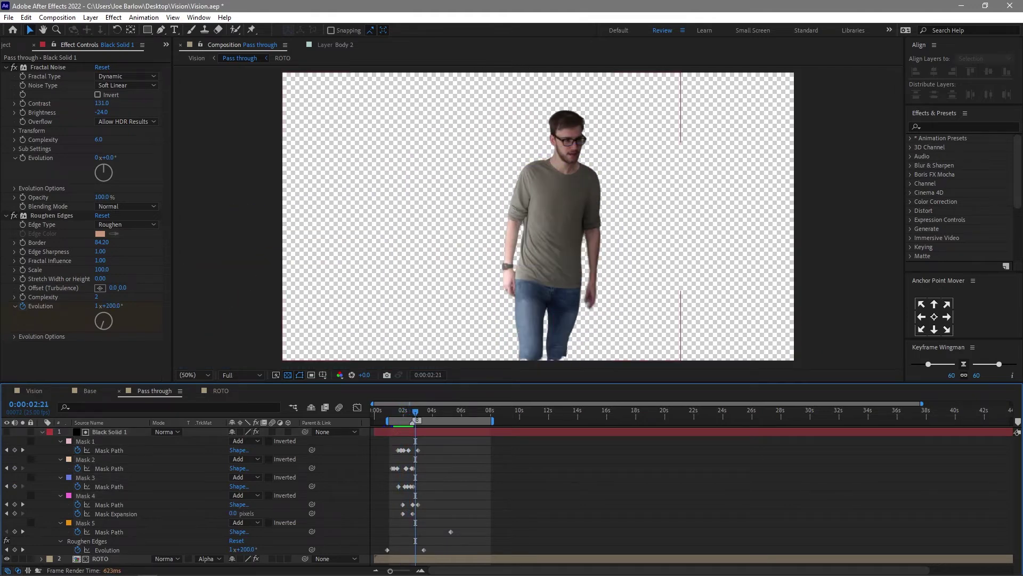
key("ctrl+w")
left_click(34, 391)
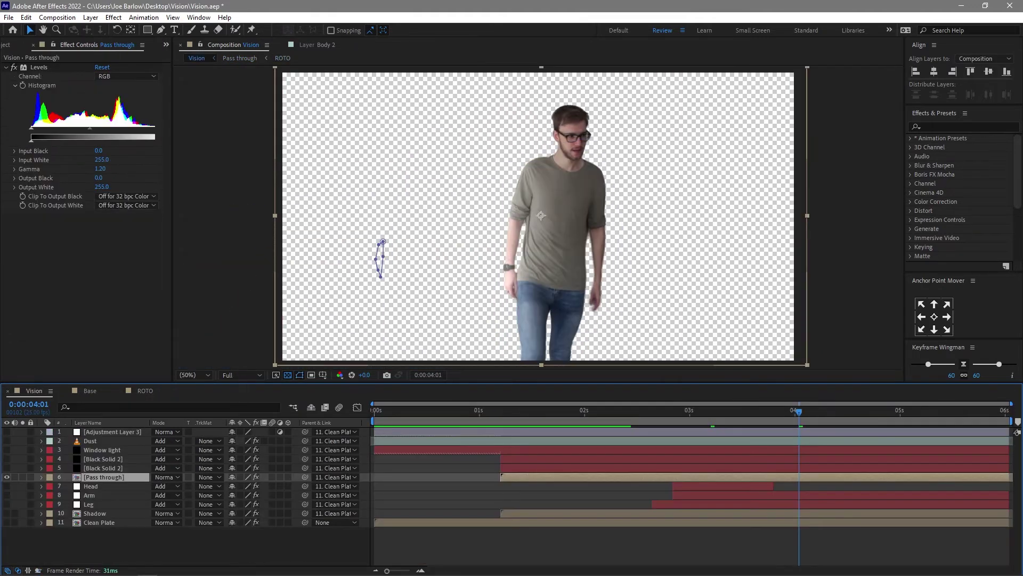
Step: Show the Clean Plate layer beneath Pass through, and play the two layers together as the body emerges from the wall
left_click(7, 522)
left_click(99, 523)
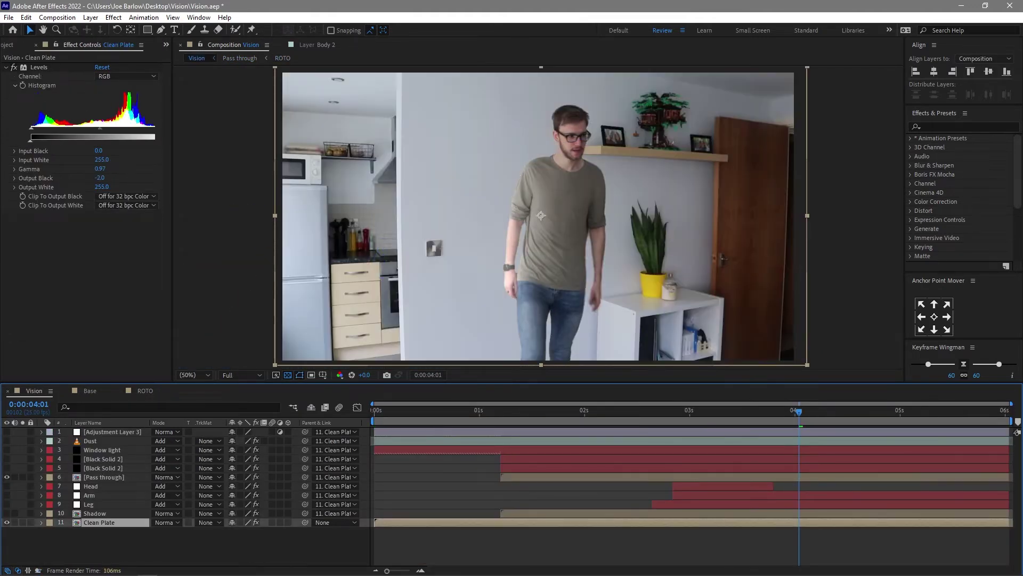
left_click_drag(588, 411, 639, 411)
key("Page_Down")
key("Page_Down")
key("space")
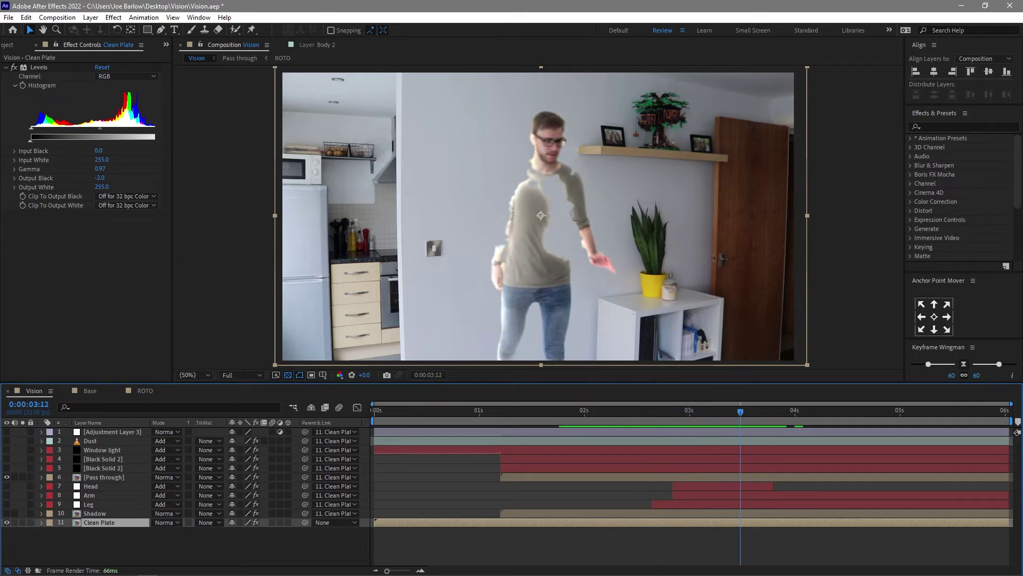
Step: Open the Pass through composition and inspect the CC Light Sweep effect on its ROTO layer
left_click(104, 477)
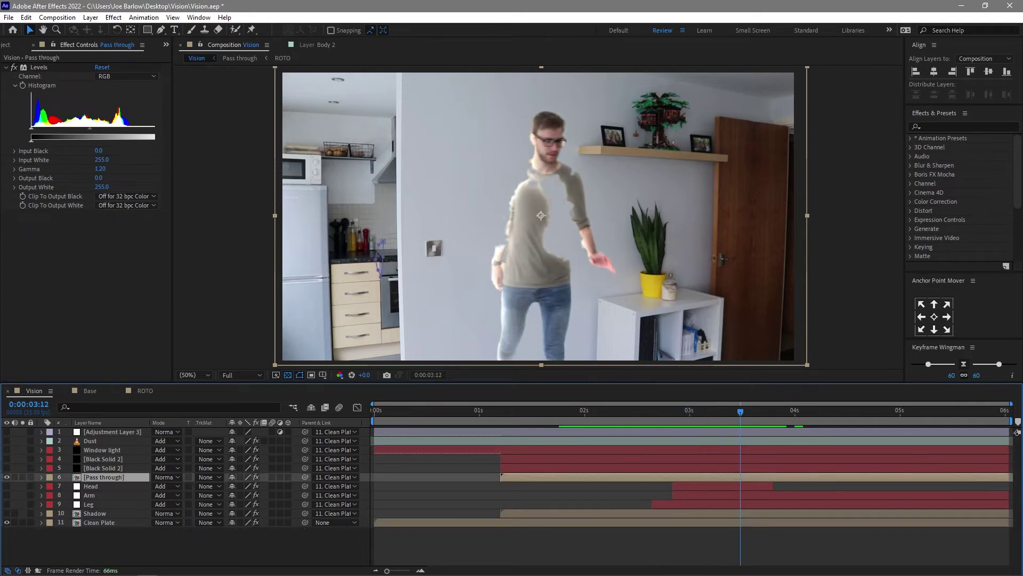
double_click(104, 477)
left_click(112, 432)
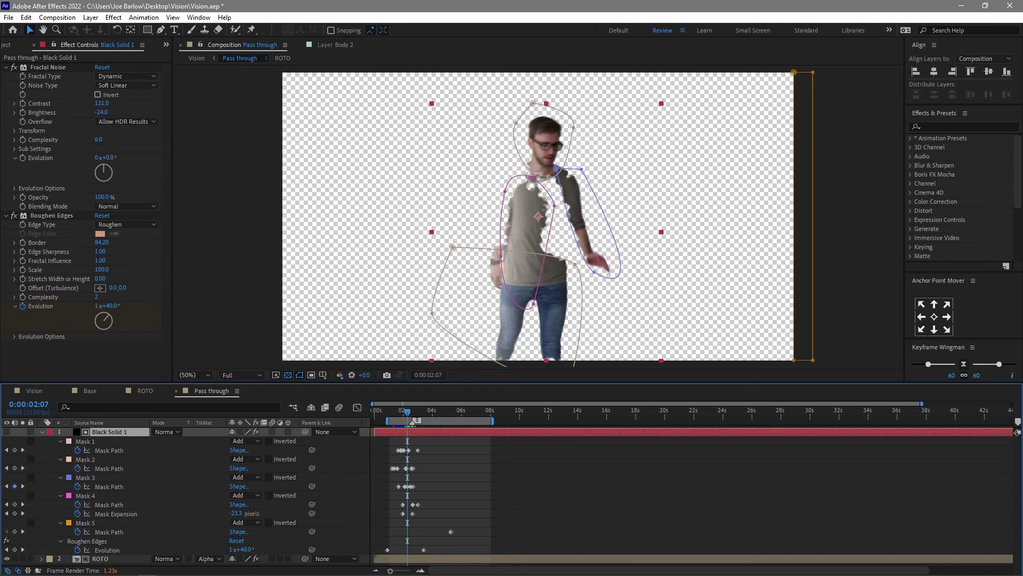
left_click(100, 558)
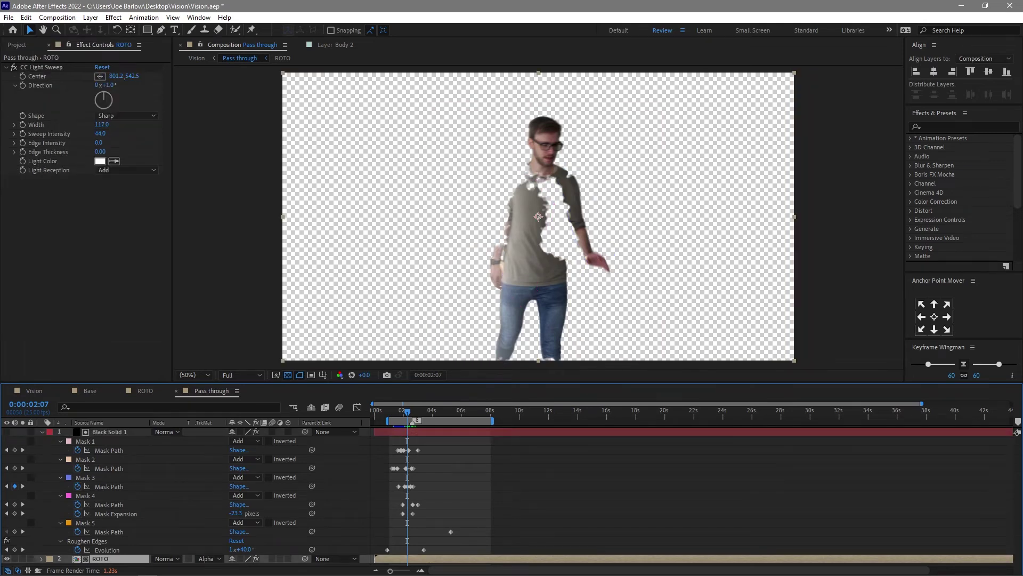
left_click(42, 68)
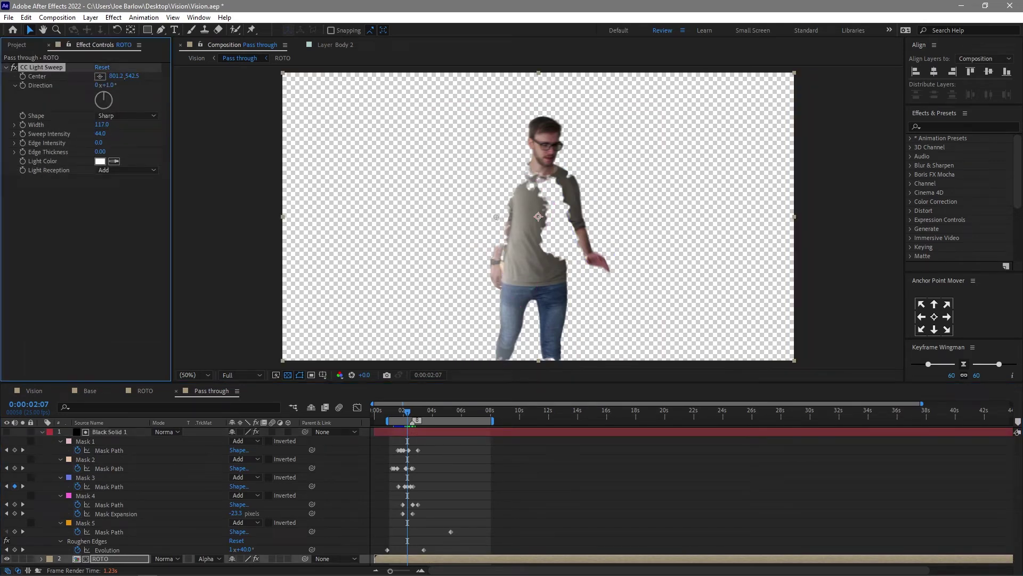
Step: Try shifting the light sweep's center to 957.2, 552.5, undo the move and return to the Vision composition
key("space")
key("space")
left_click_drag(496, 217, 538, 217)
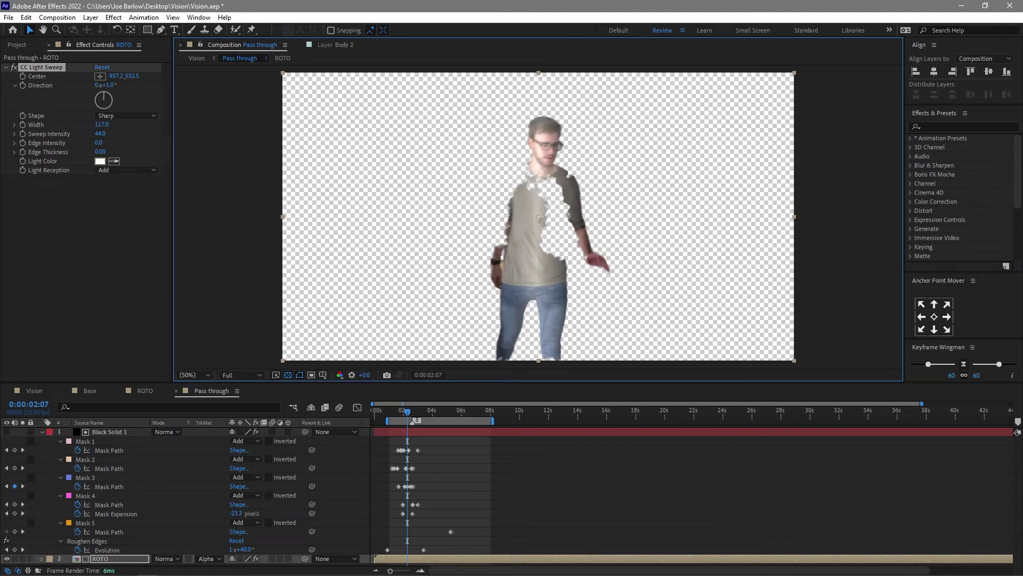
key("ctrl+z")
key("ctrl+w")
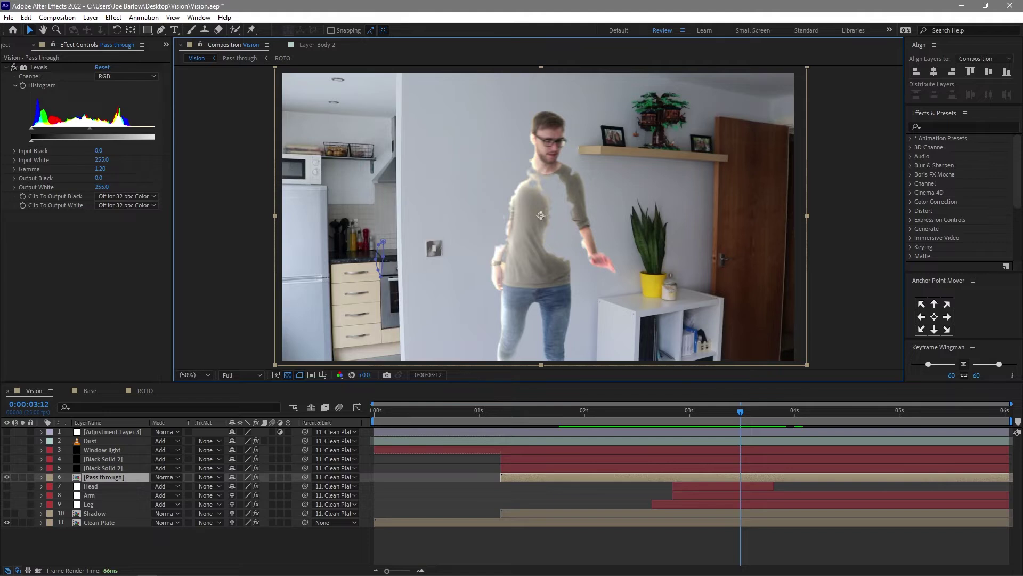
Step: Preview the Window light layer's Optical Flares glow, hide the layer again and play the composition
left_click(101, 450)
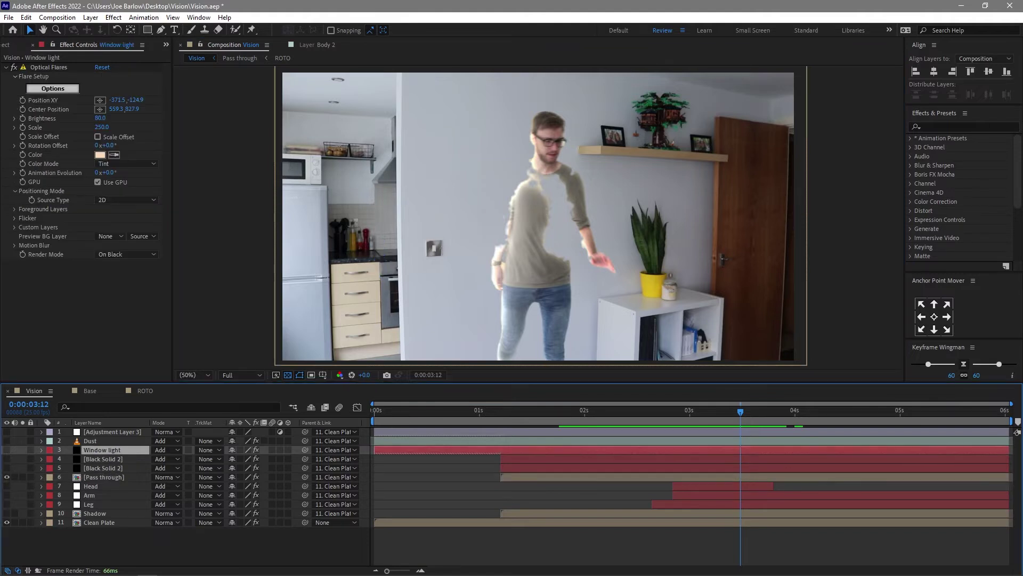
left_click(7, 450)
left_click(7, 450)
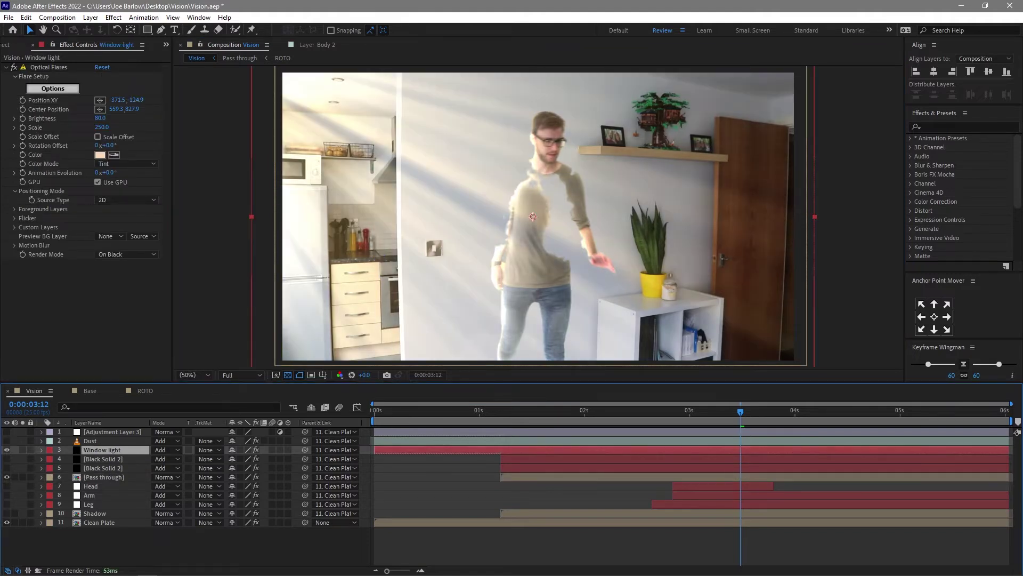
left_click(7, 449)
key("space")
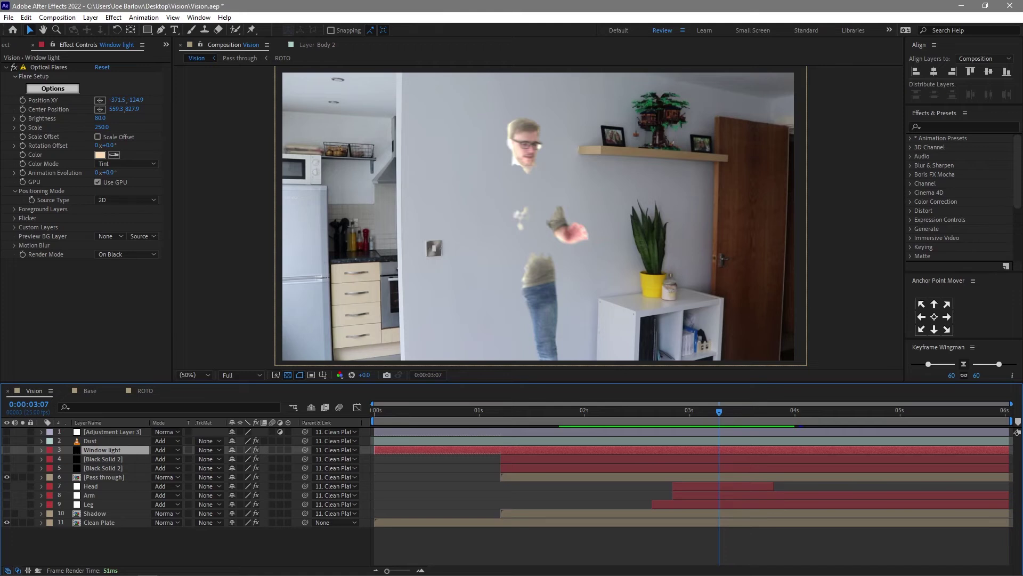
Step: Open the ROTO composition nested in Pass through and turn off Roto Brush & Refine Edge on the Body 2 layer
double_click(104, 477)
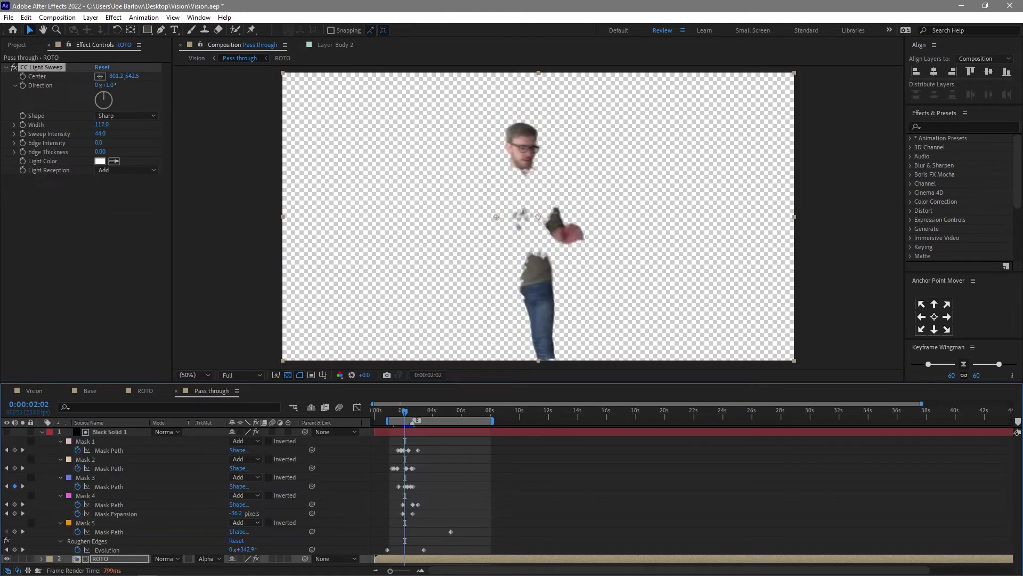
double_click(104, 558)
left_click(93, 440)
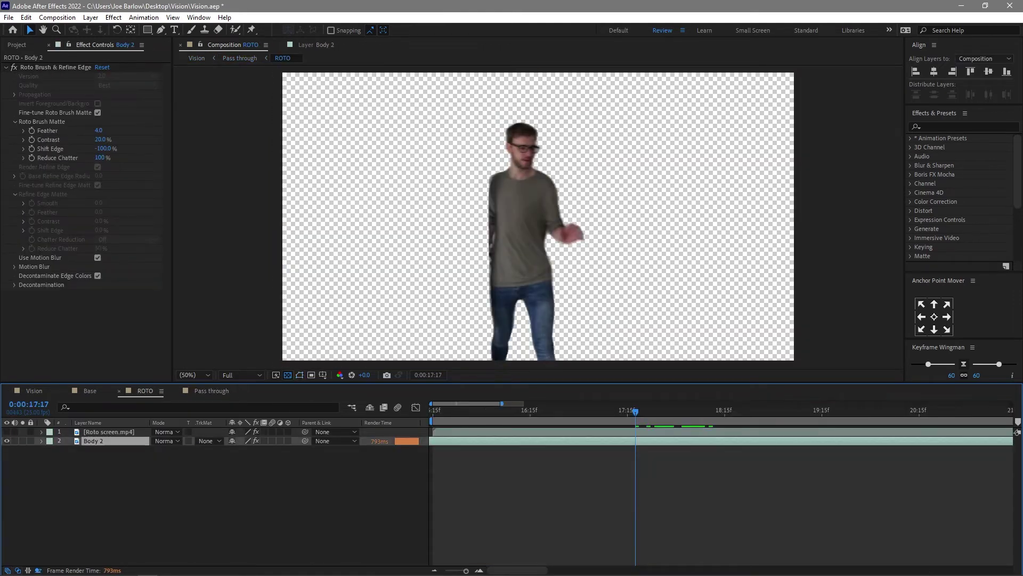
left_click(14, 68)
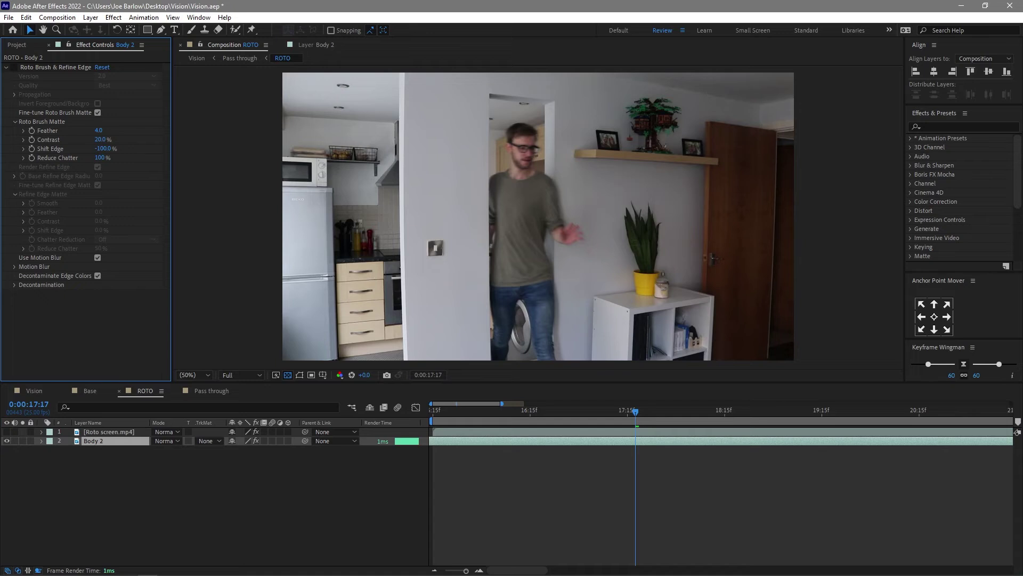
Step: Step and scrub through the unmasked Body 2 footage between 0:00:18:10 and 0:00:17:08, examining the doorway around the moving body
left_click_drag(635, 412, 709, 412)
key("Page_Up")
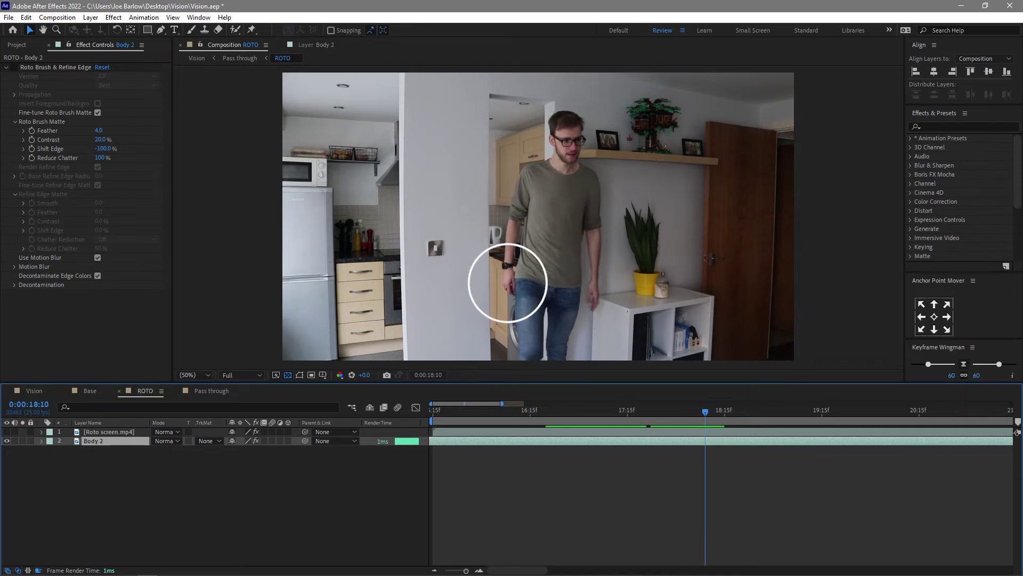
key("Page_Up")
key("Page_Up")
key("Page_Up")
key("Page_Up")
key("Page_Up")
key("Page_Up")
key("Page_Up")
key("Page_Up")
key("Page_Up")
key("Page_Up")
key("Page_Up")
key("Page_Up")
key("Page_Up")
key("Page_Up")
key("Page_Up")
key("Page_Up")
key("Page_Up")
key("Page_Up")
key("Page_Up")
key("Page_Up")
mouse_move(616, 412)
left_mouse_down()
mouse_move(689, 412)
mouse_move(600, 412)
left_mouse_up()
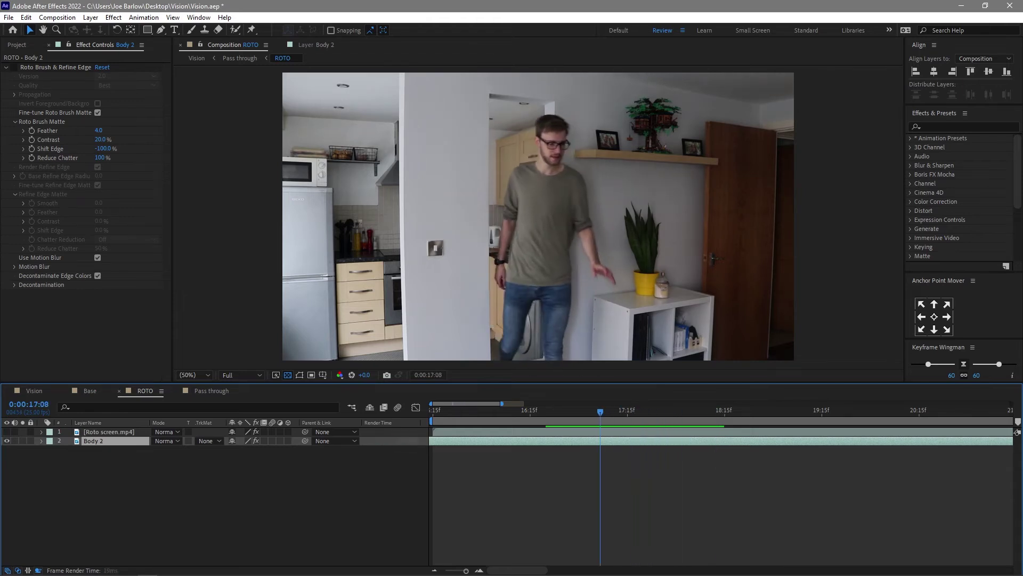
key("space")
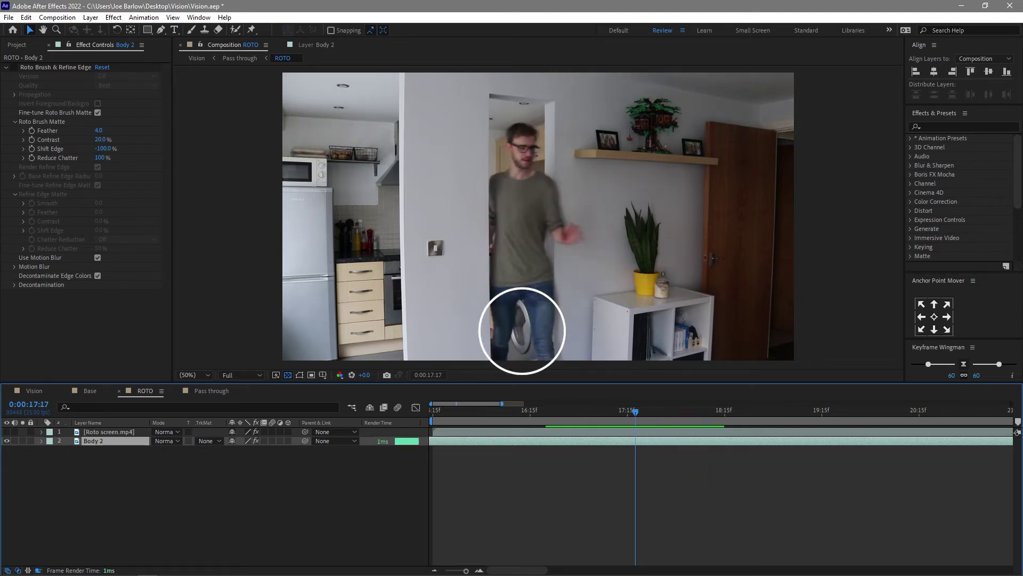
key("space")
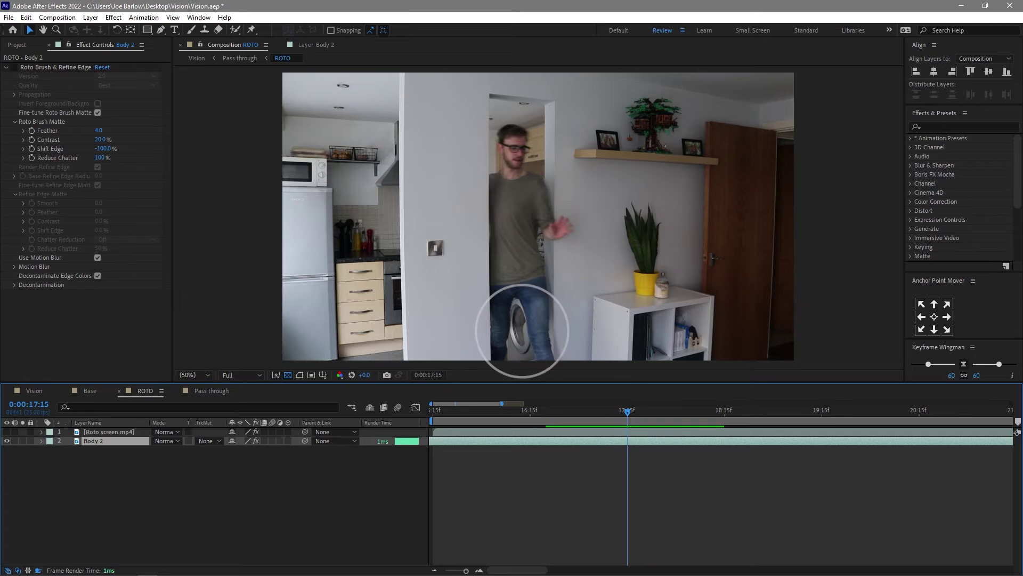
Step: Preview the Vision composition with the unmasked body, and turn Roto Brush & Refine Edge back on for Body 2 in ROTO
left_click(34, 391)
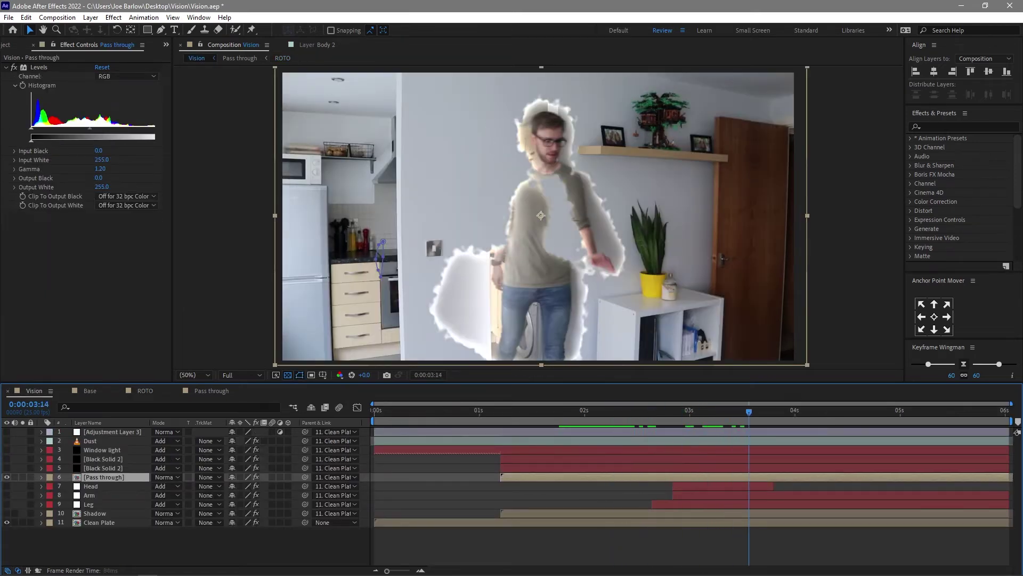
key("space")
left_click(212, 391)
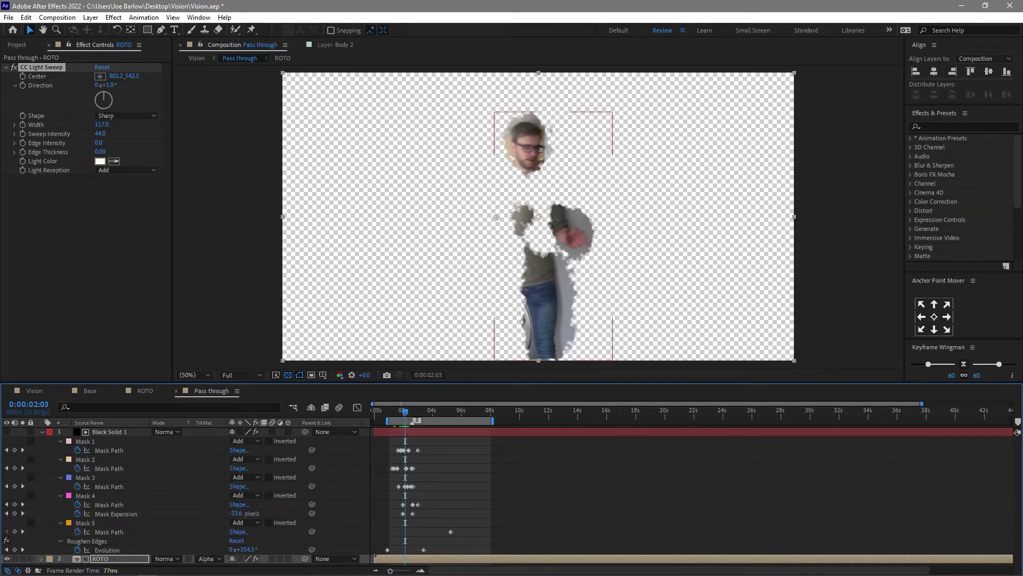
double_click(117, 559)
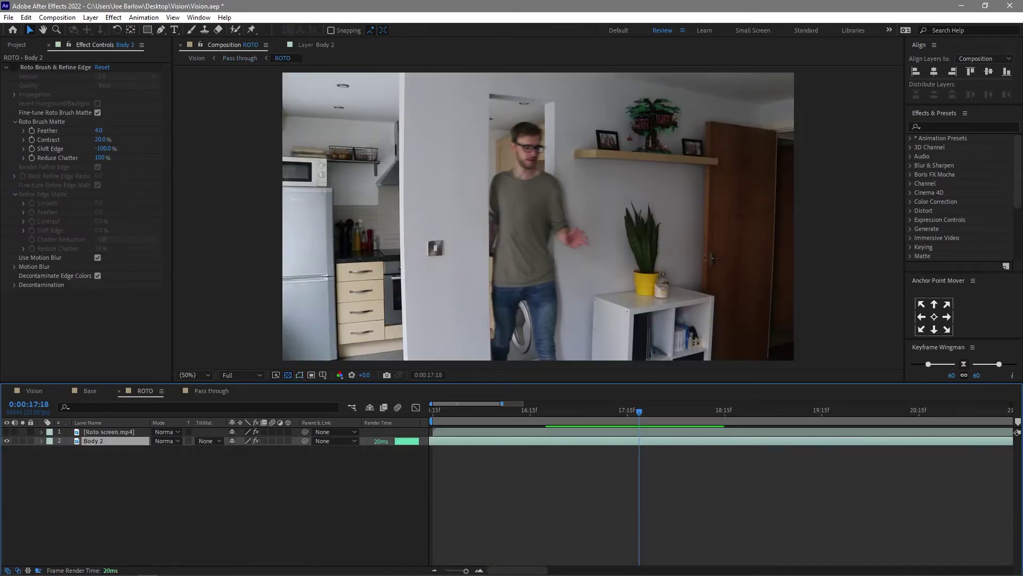
left_click(14, 67)
left_click(214, 496)
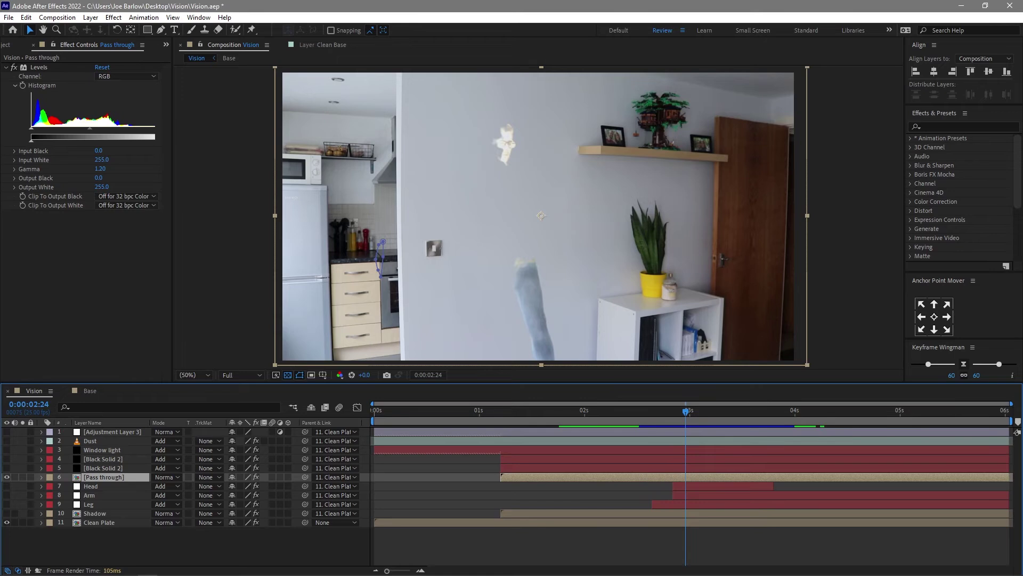
Step: Turn off Keylight (1.2) on the Roto screen.mp4 layer in the ROTO composition and scrub through its green-screen footage
key("ctrl+shift+a")
left_click(105, 477)
double_click(104, 477)
double_click(101, 559)
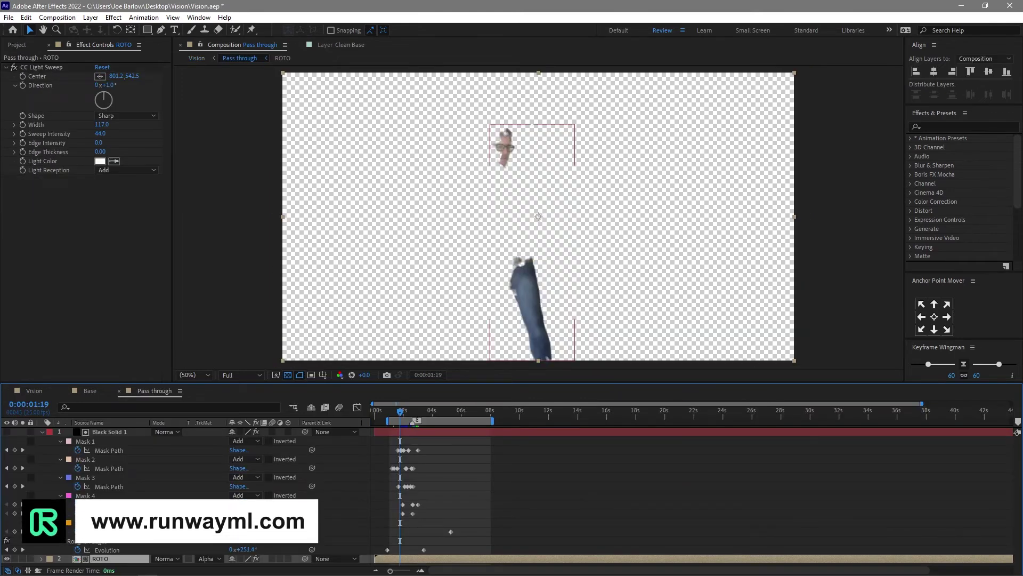
left_click(108, 432)
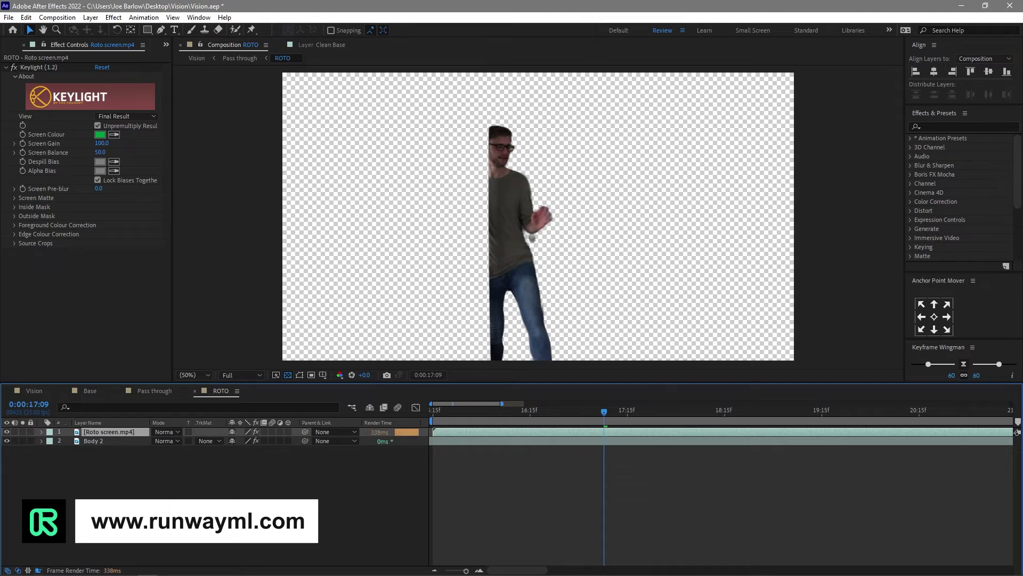
left_click(15, 67)
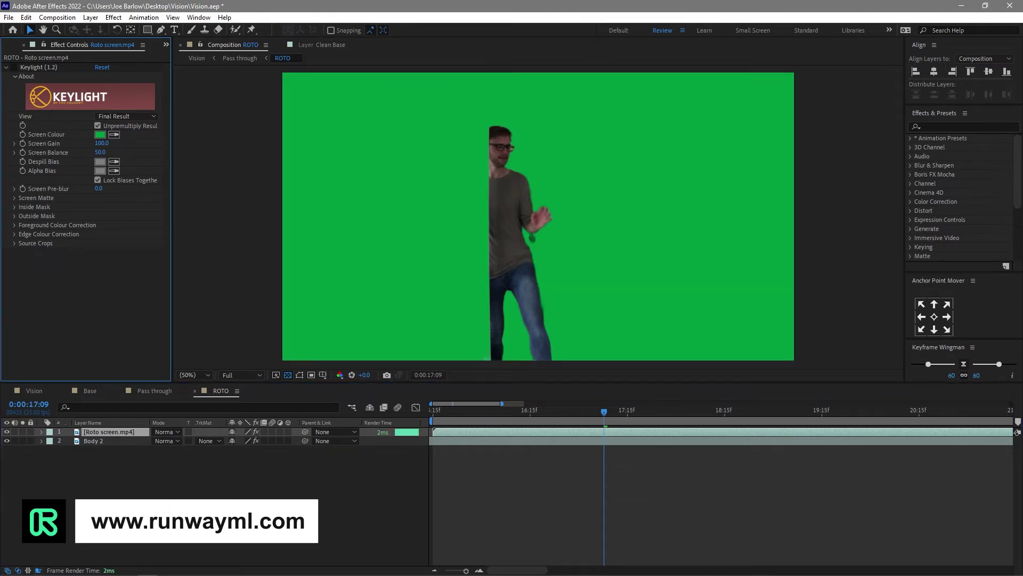
left_click_drag(558, 412, 433, 412)
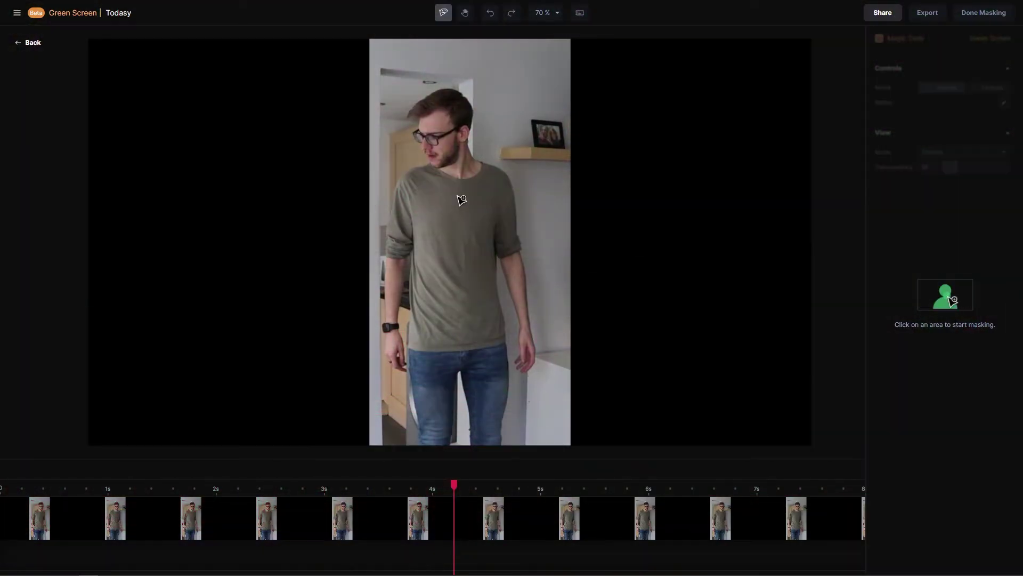
Step: In Runway's Green Screen tool, mask the man at about 3.8 seconds and preview the mask over the clip
left_click_drag(454, 486, 407, 485)
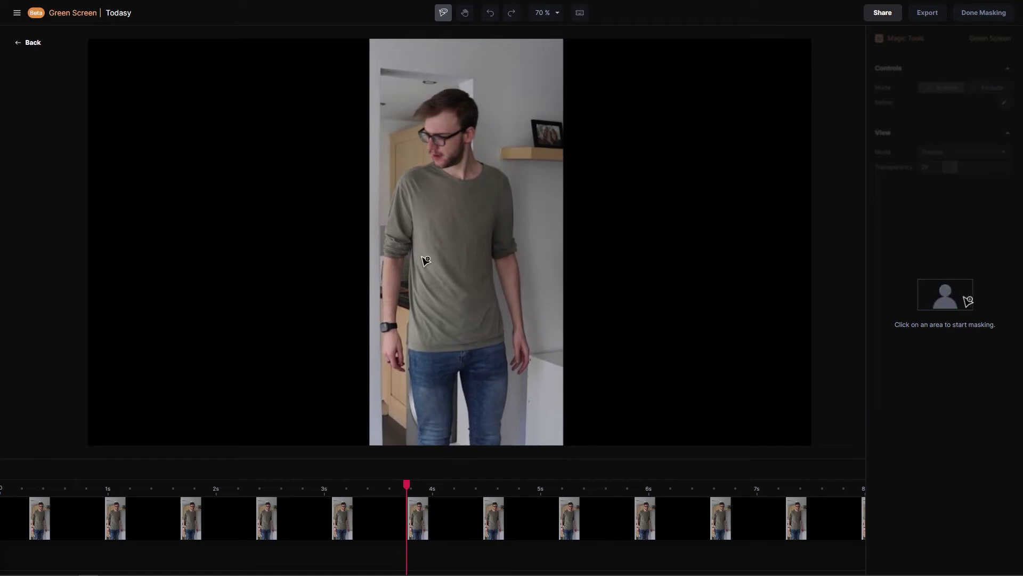
left_click(435, 215)
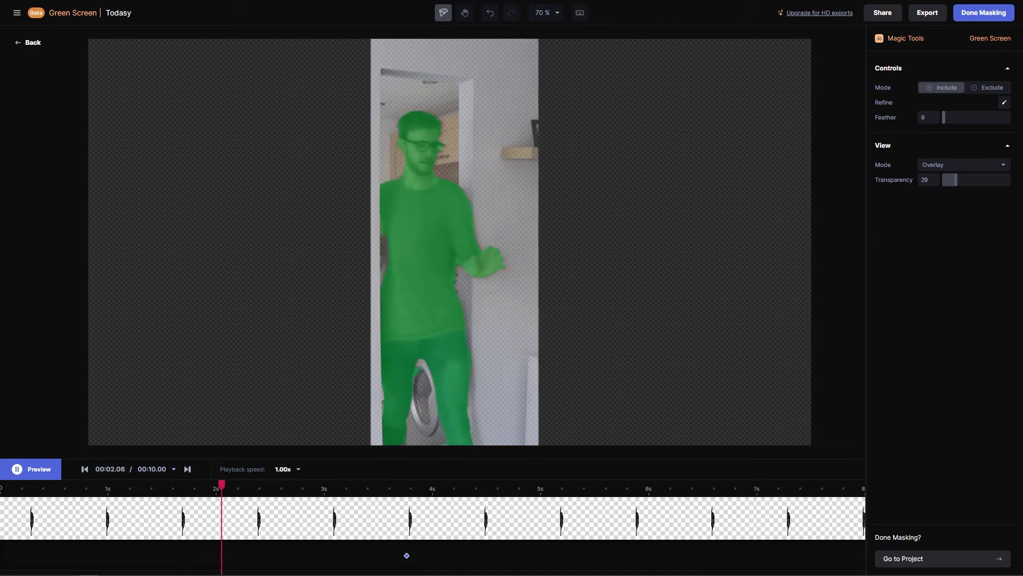
key("space")
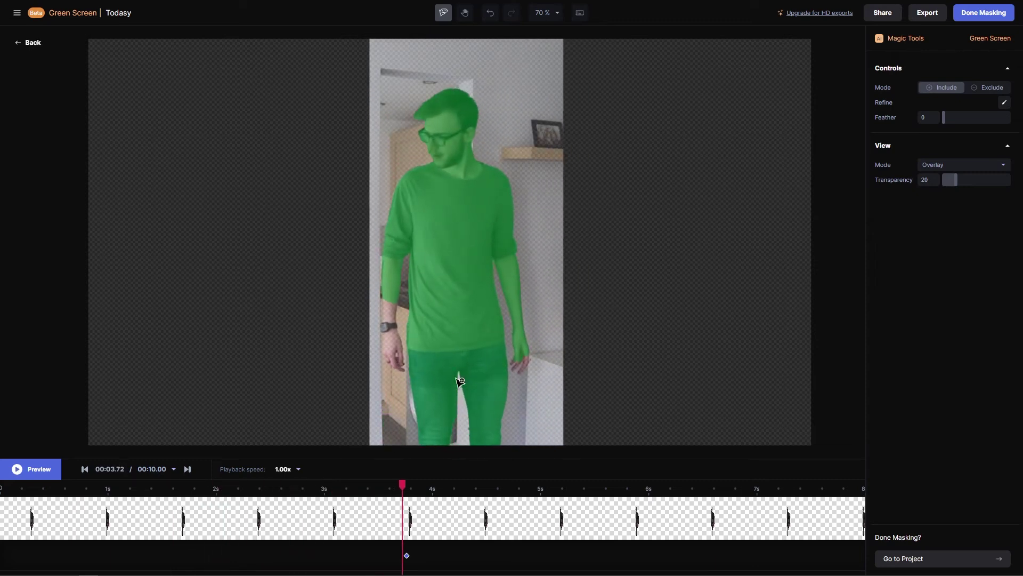
Step: Check how well the green mask covers the man's hands, wrist and head from about 2.5 to 6.2 seconds
key("Left")
key("Left")
key("Left")
key("Left")
key("Left")
key("Left")
key("Left")
key("Left")
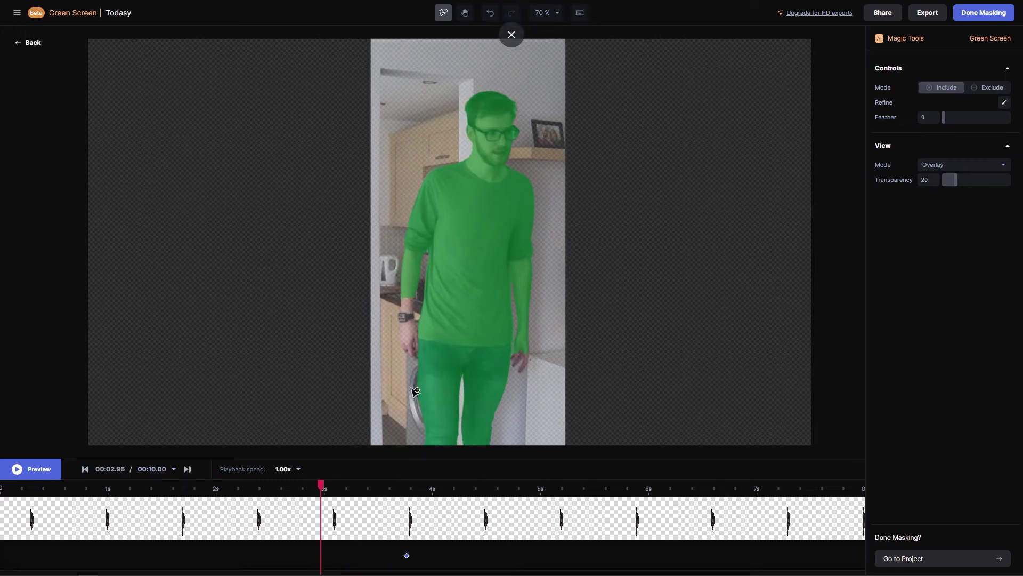
left_click_drag(321, 485, 274, 485)
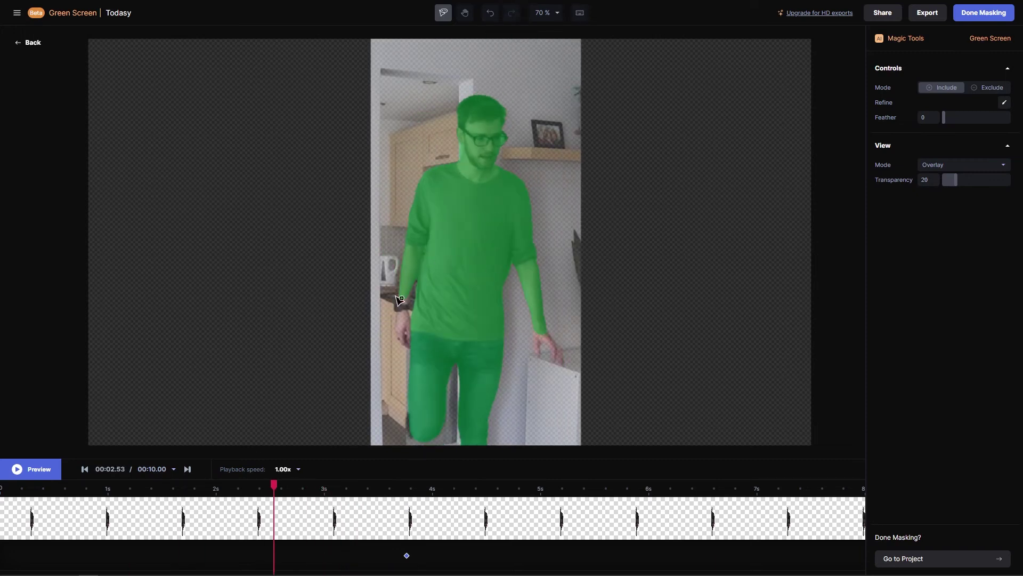
left_click_drag(274, 485, 674, 485)
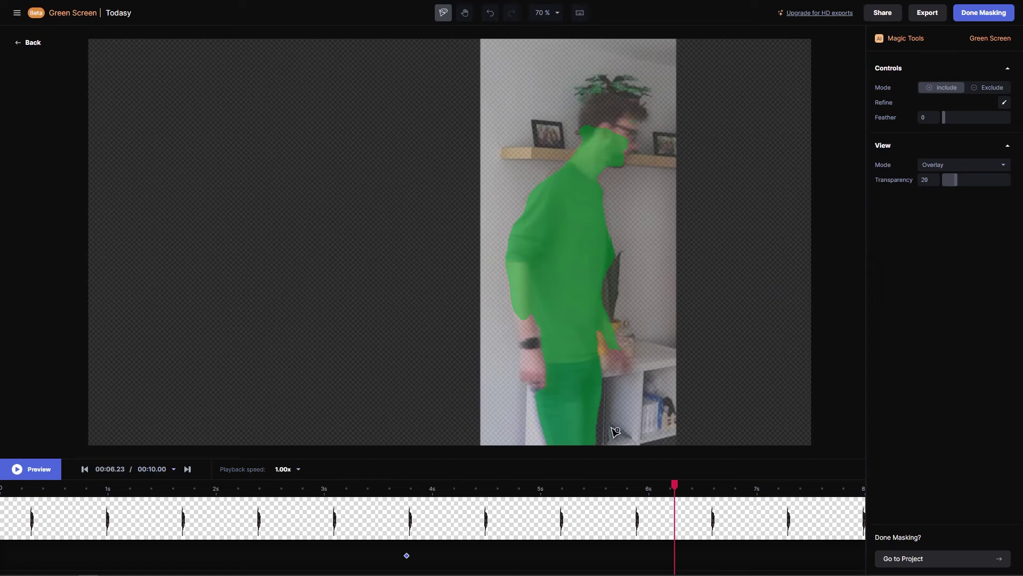
Step: At 00:02.90, include the man's hand and wristwatch beside the kitchen counter in the mask
left_click_drag(675, 485, 314, 485)
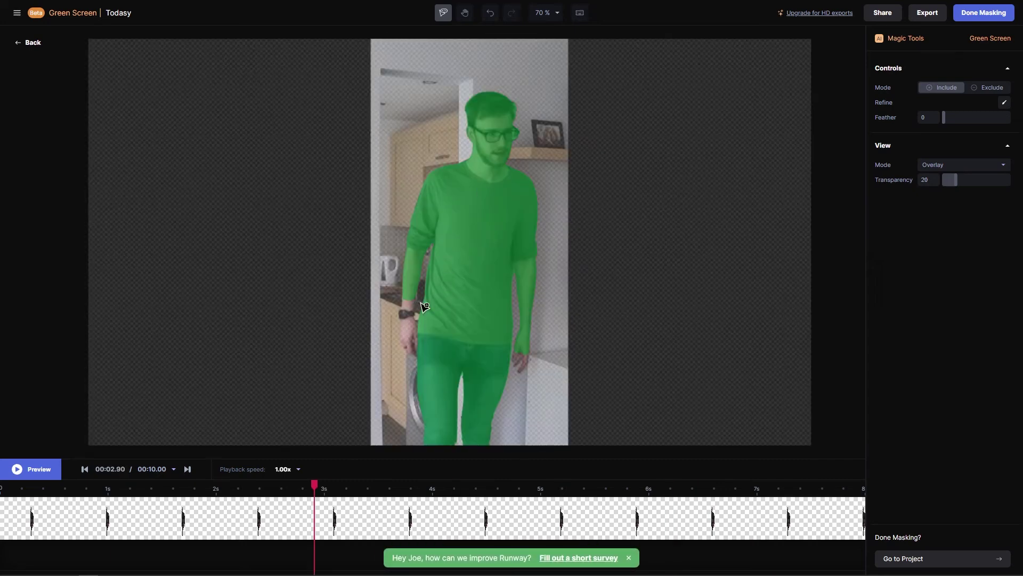
left_click(407, 325)
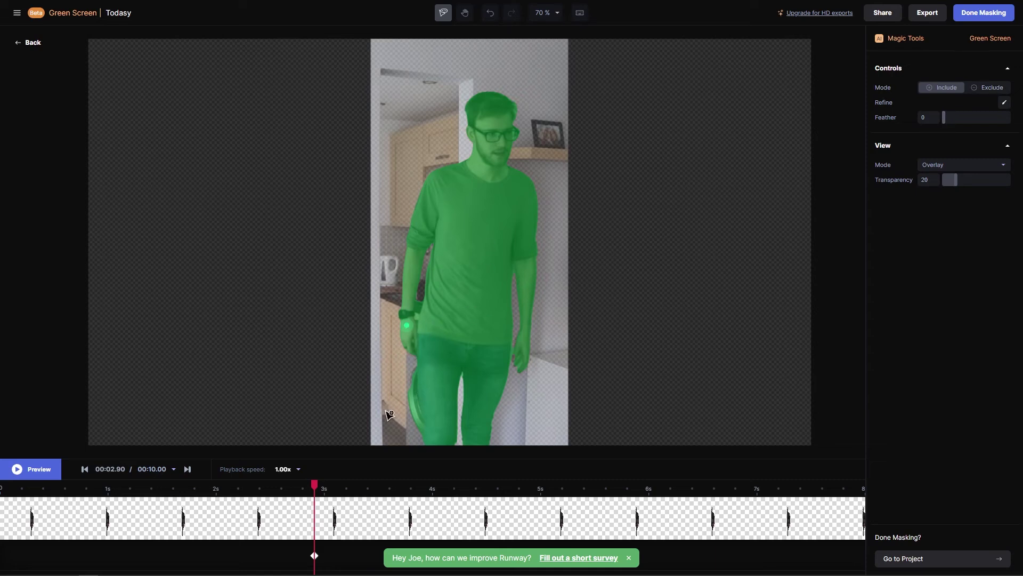
Step: Exclude the round washing machine edge beside the man's leg from the mask and turn on the Refine brush
left_click(988, 88)
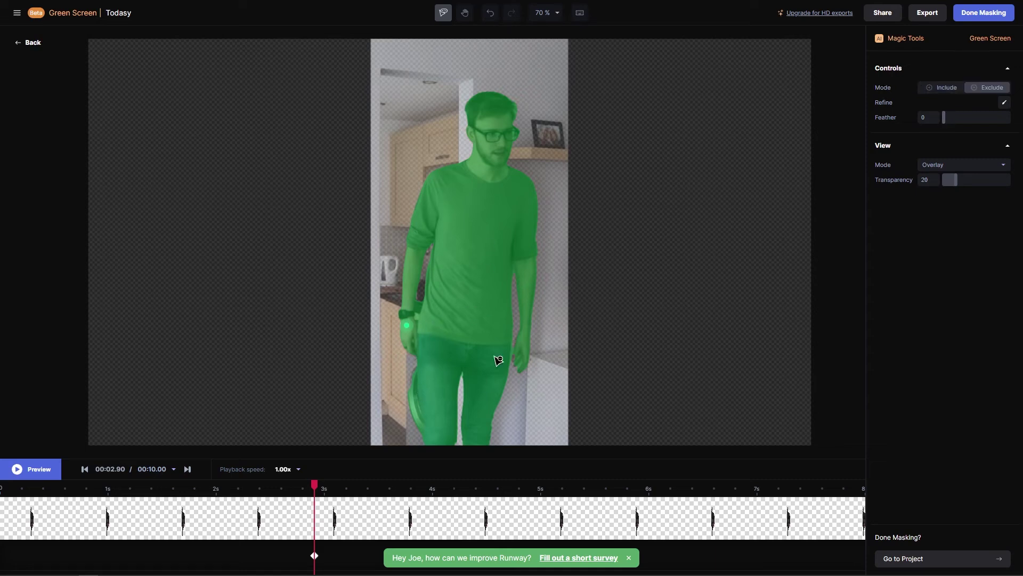
left_click(413, 397)
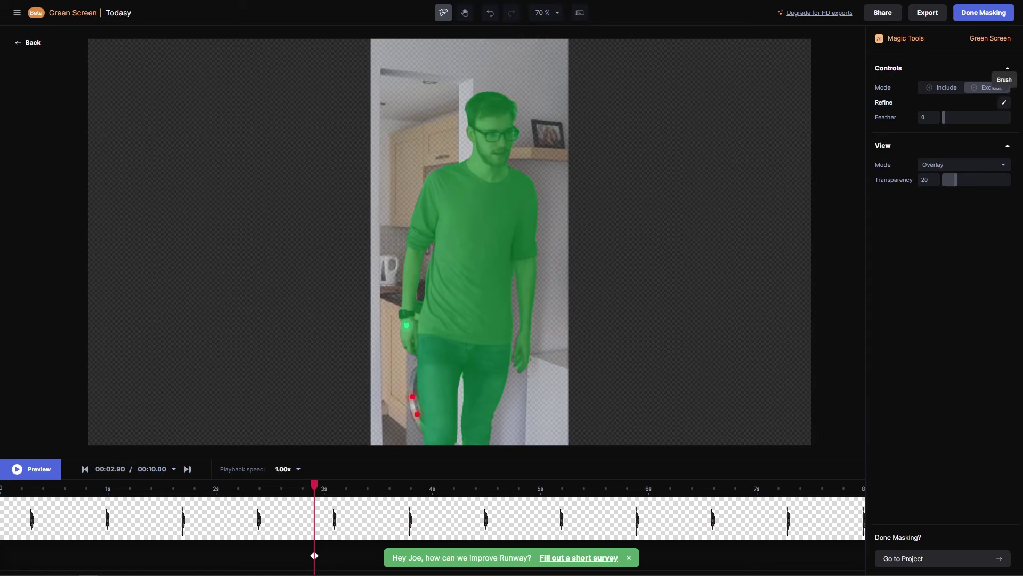
left_click(1004, 102)
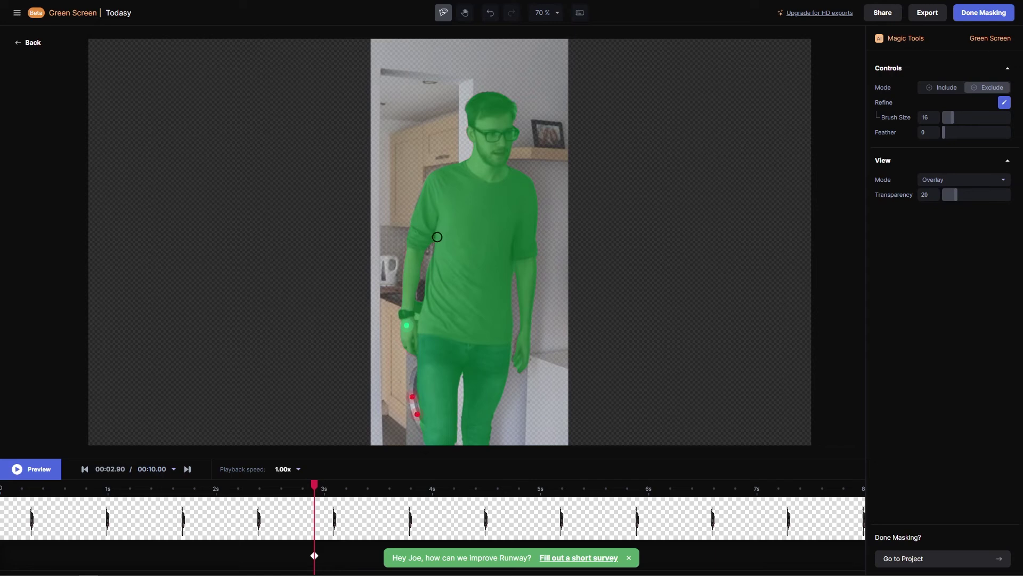
Step: At 00:04.10, include the man's uncovered hand and wristwatch in the mask with Refine turned off, and check the mask near 5 seconds
left_click_drag(314, 484, 444, 485)
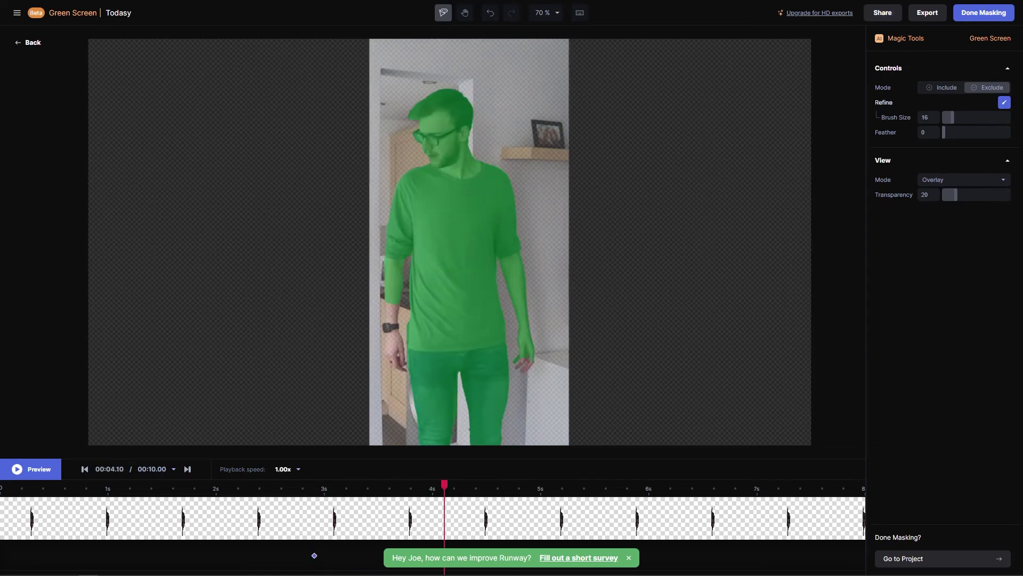
left_click(942, 87)
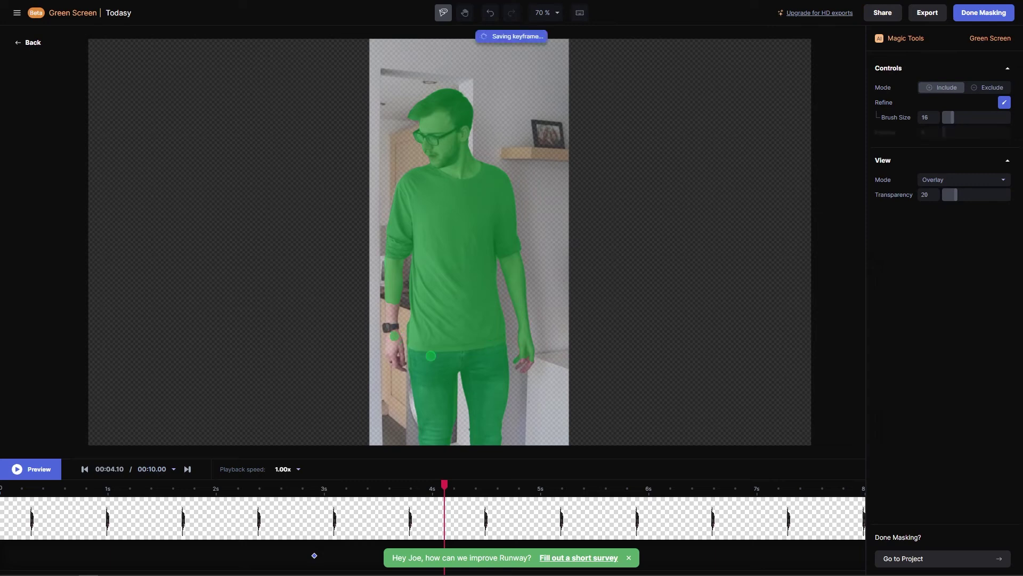
left_click(1004, 102)
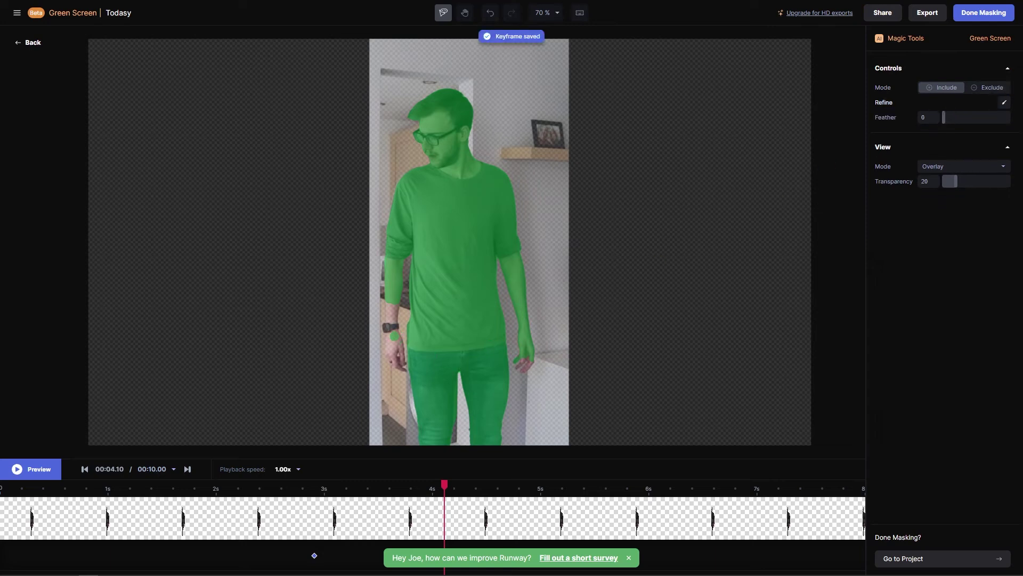
left_click(396, 319)
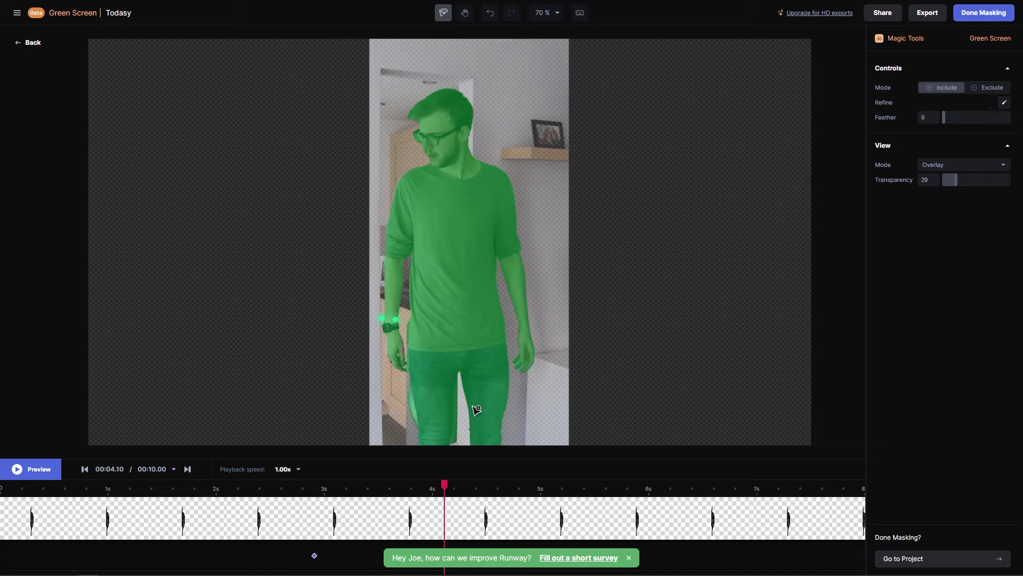
left_click_drag(445, 485, 541, 485)
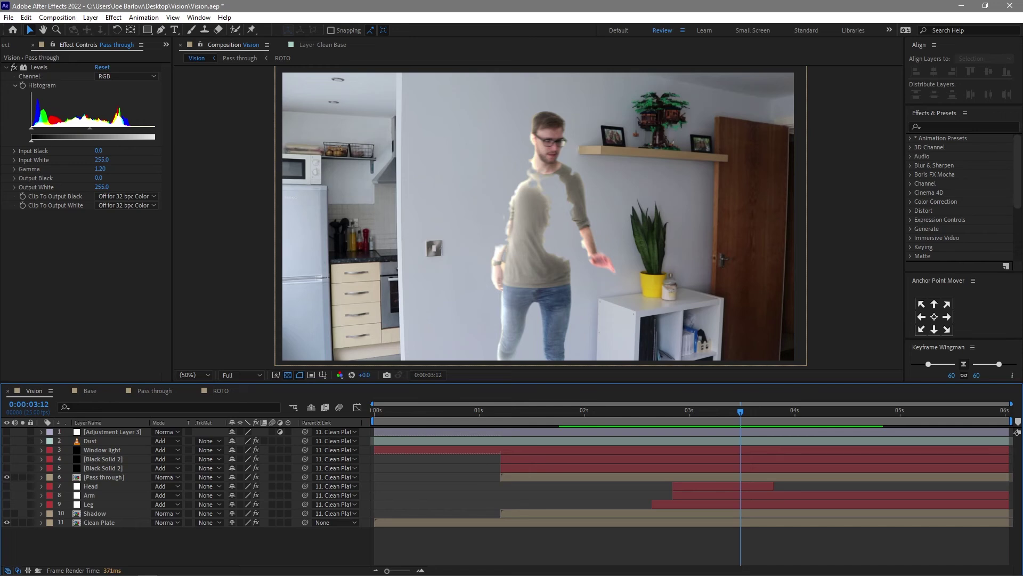
Step: In After Effects, review the Auto-trace options for the Pass through layer at 0:00:02:16 with the Alpha channel, without applying them
left_click(103, 459)
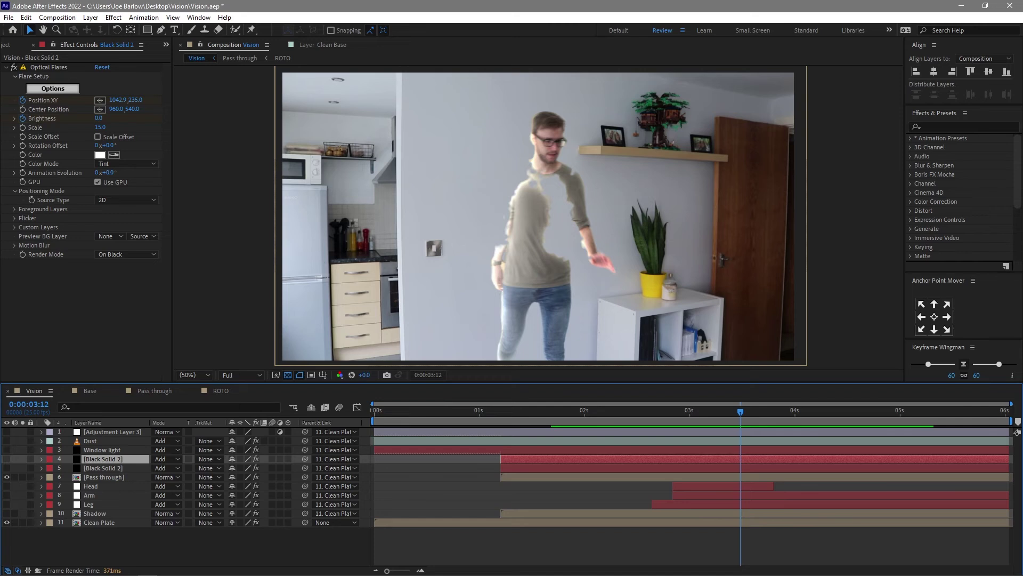
left_click_drag(740, 411, 635, 412)
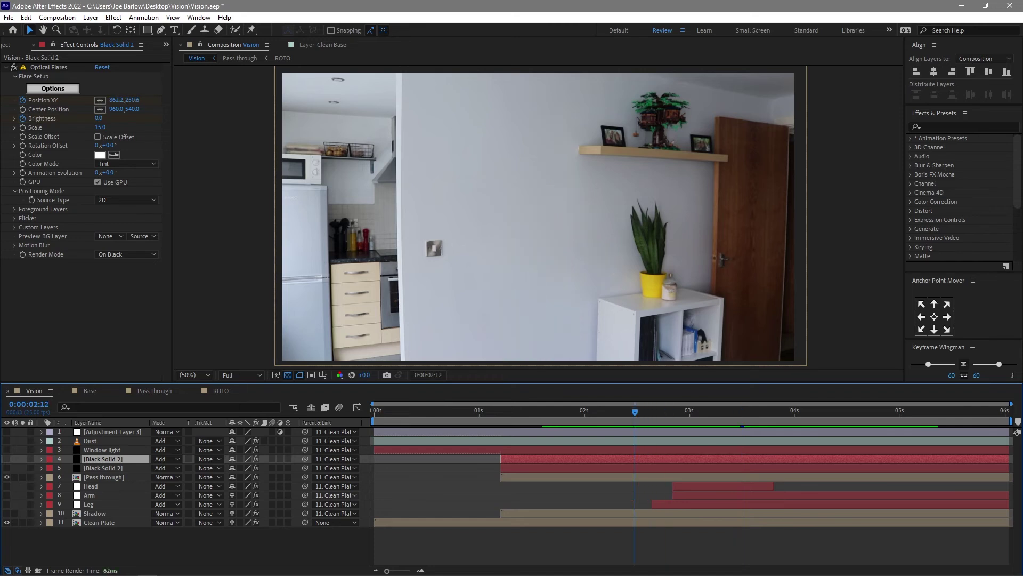
left_click(103, 477)
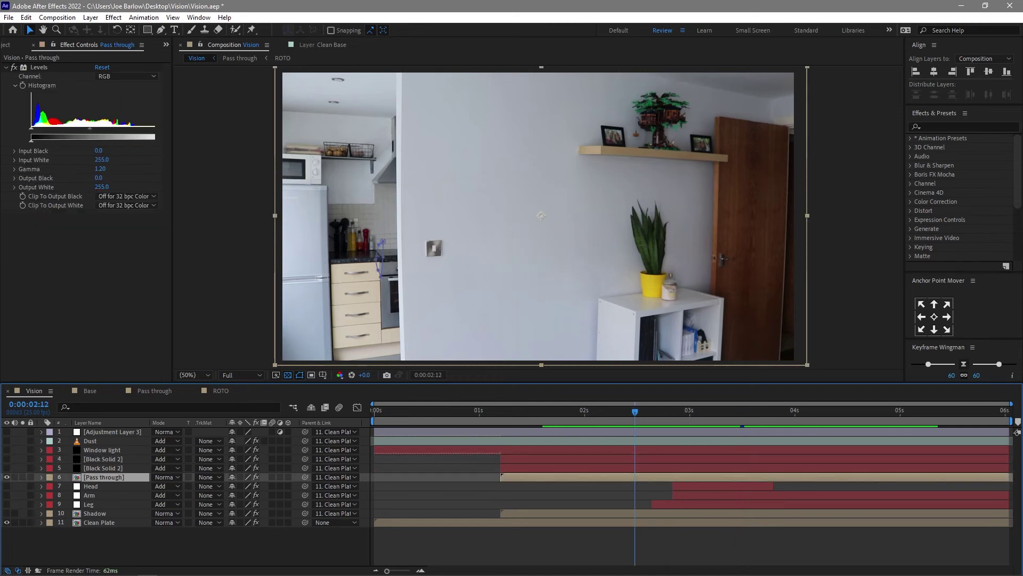
key("Page_Down")
key("Page_Down")
key("Page_Down")
key("Page_Down")
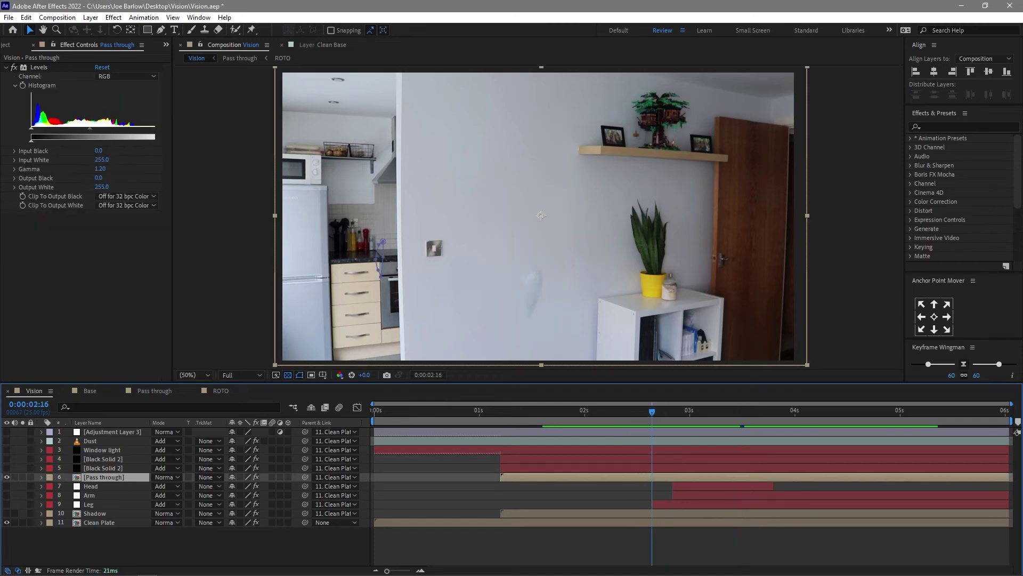
left_click(114, 17)
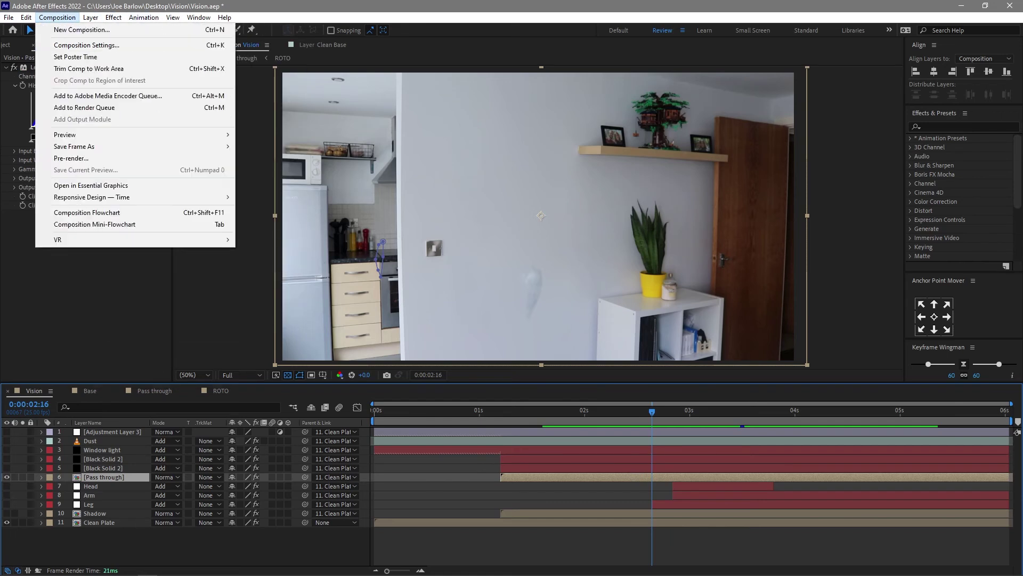
mouse_move(90, 17)
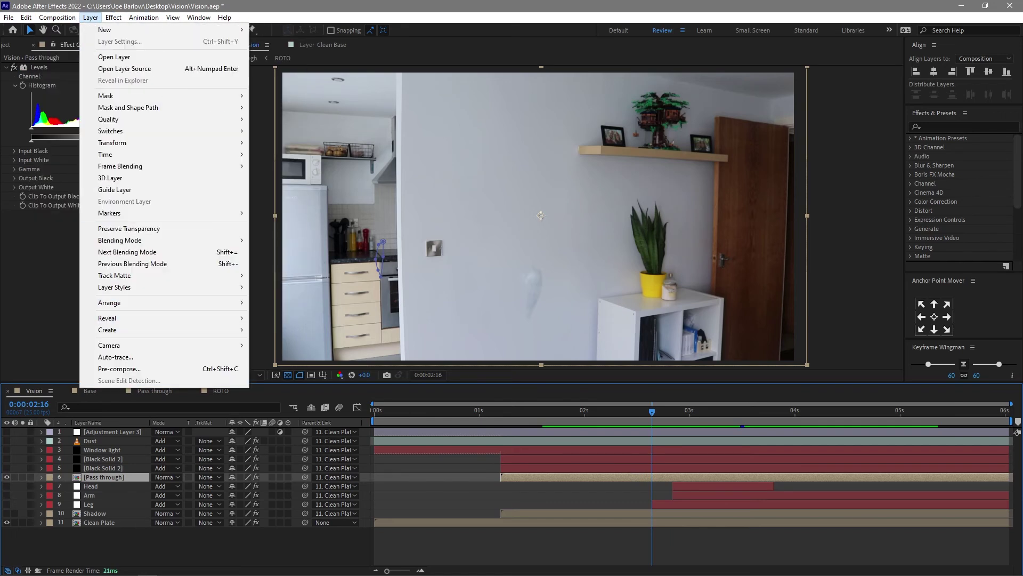
left_click(116, 357)
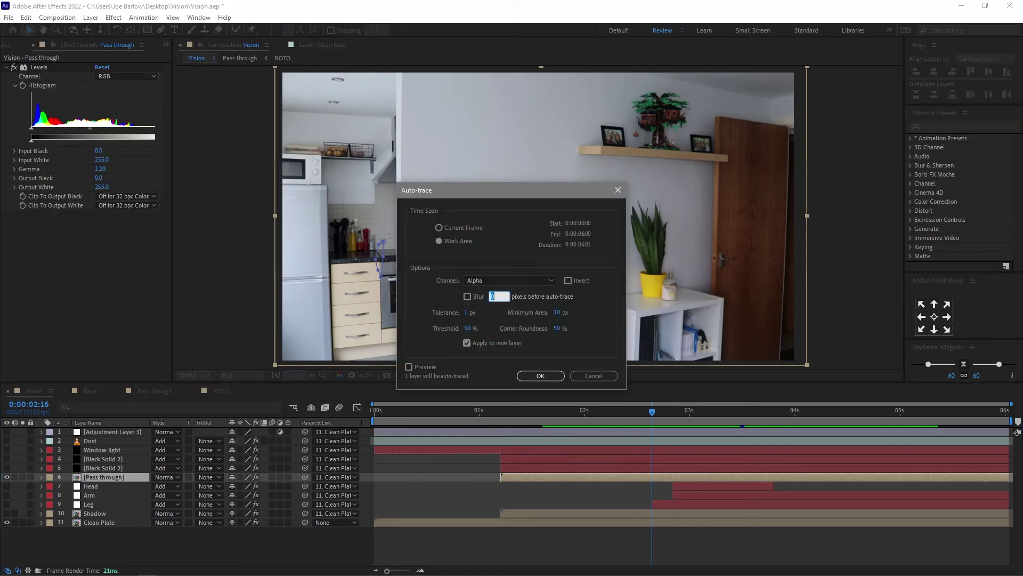
left_click(509, 280)
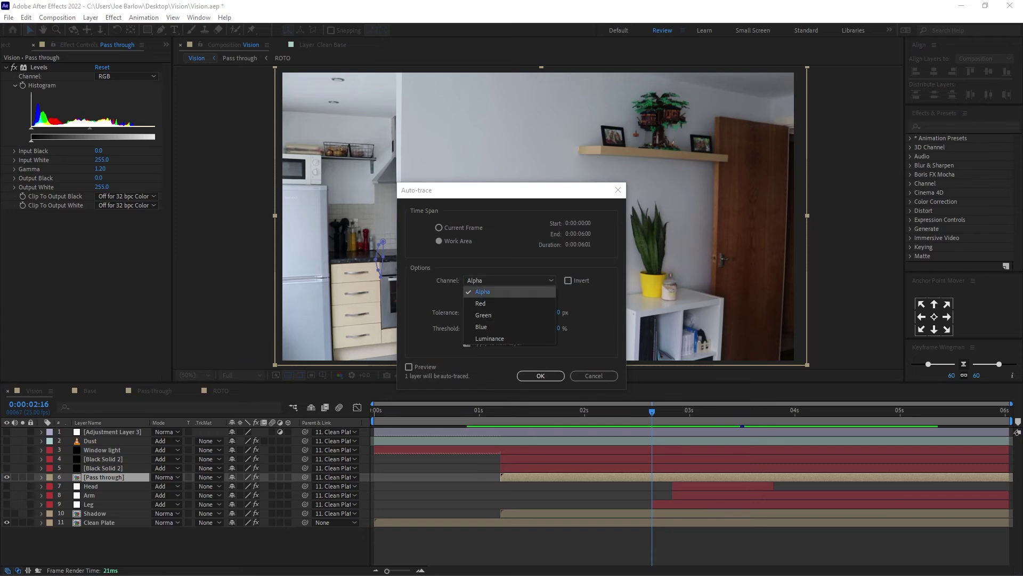
left_click(482, 292)
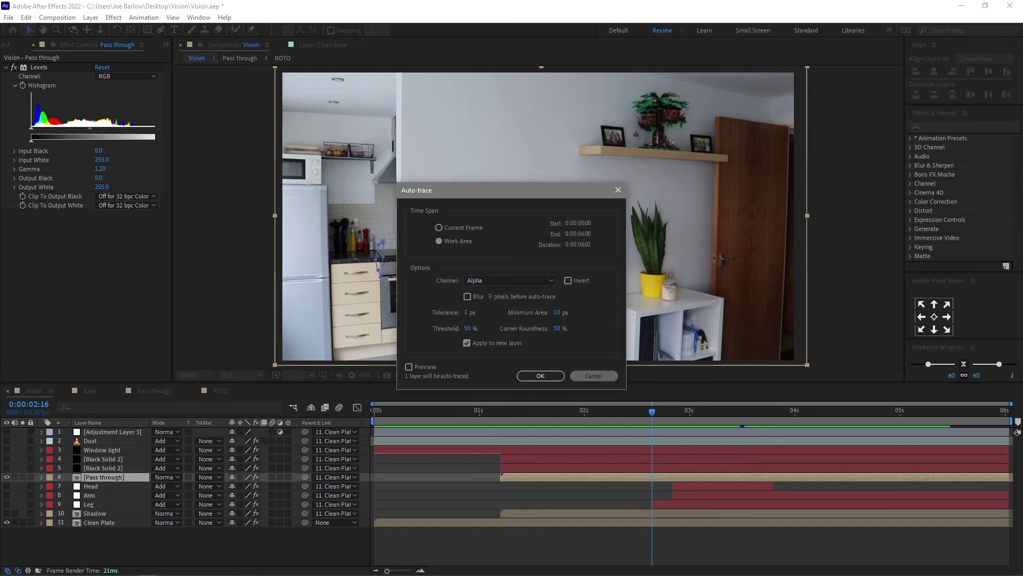
left_click(593, 376)
Step: Reveal the keyframed properties of the Head, Arm and Leg layers together
left_click(104, 468)
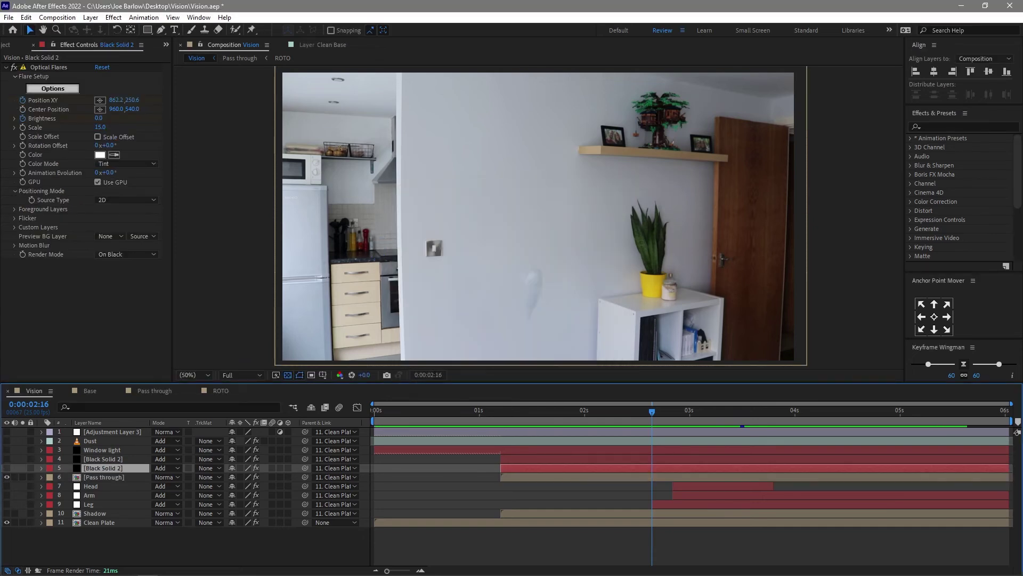
left_click(104, 458)
left_click(102, 450)
left_click_drag(652, 412, 627, 411)
left_click(91, 486)
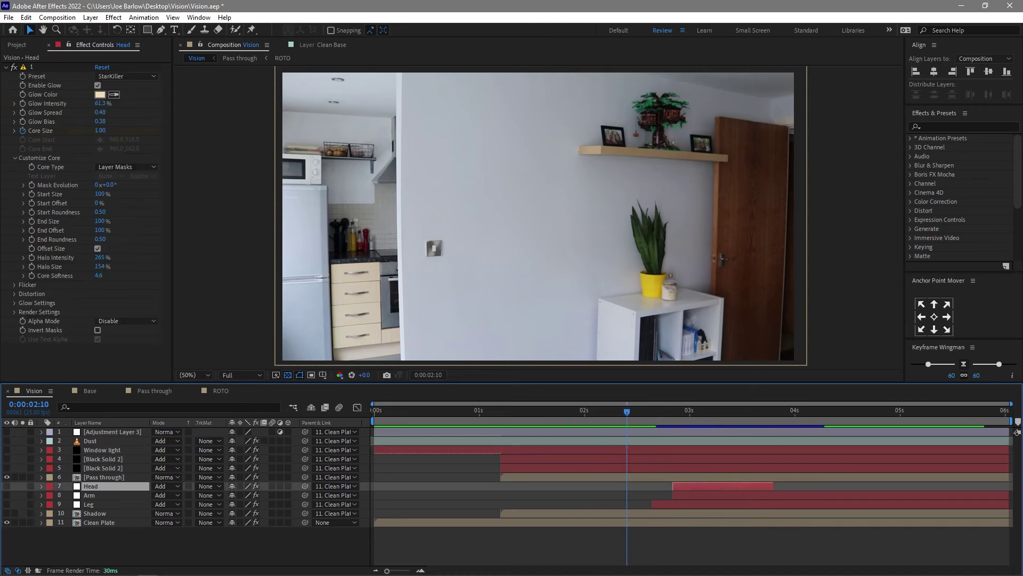
left_click(89, 504, "ctrl")
left_click(90, 496)
left_click(91, 486)
left_click(89, 496, "ctrl")
left_click(89, 504, "ctrl")
key("u")
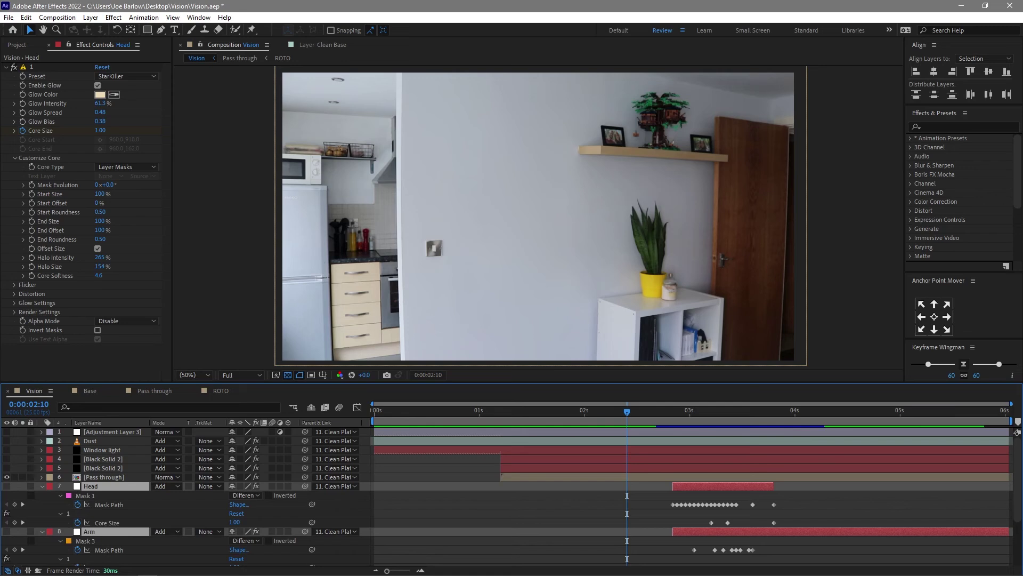
Step: Examine the mask paths and keyframes of the Head, Arm and Leg layers between 0:00:02:20 and 0:00:03:06
key("ctrl+shift+a")
left_click(91, 486)
left_click_drag(687, 412, 715, 411)
scroll(693, 495, "down", 3)
left_click(89, 461)
left_click(89, 507)
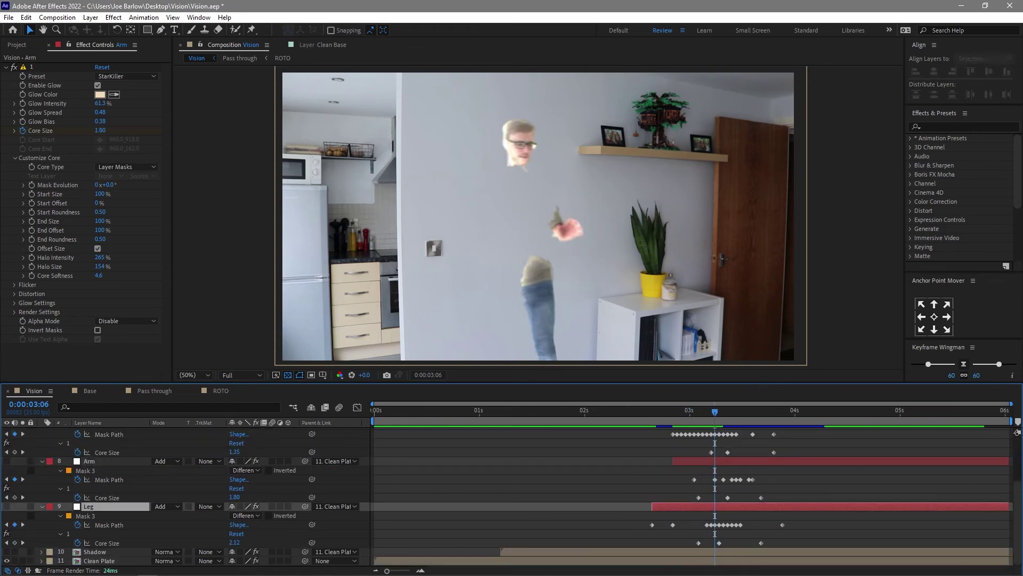
key("shift+Page_Up")
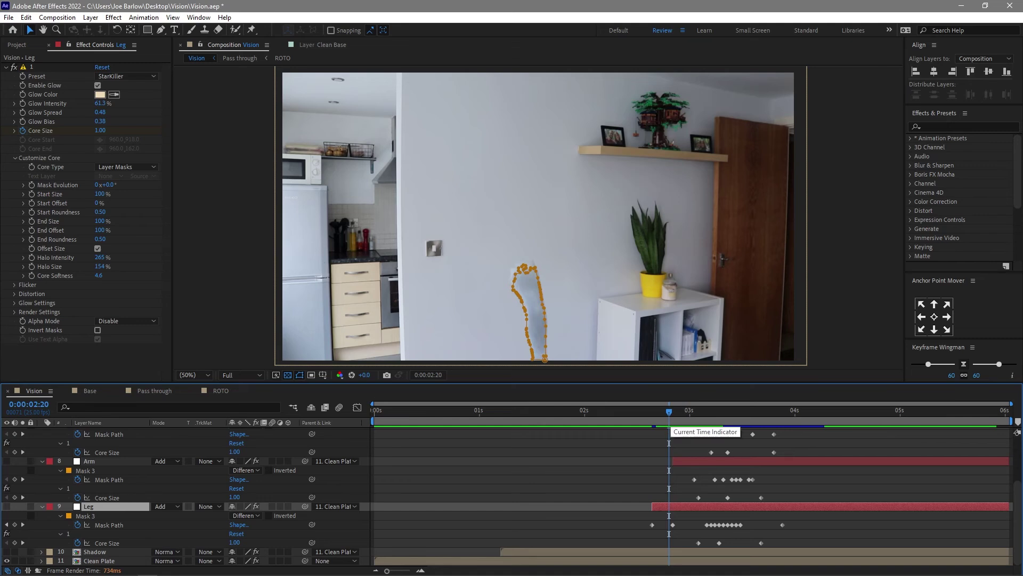
Step: Inspect the Head layer's Mask Path keyframes and their keyframe options, and scrub through the body's emergence up to 0:00:03:08
scroll(666, 490, "up", 3)
left_click_drag(658, 493, 786, 509)
right_click(737, 505)
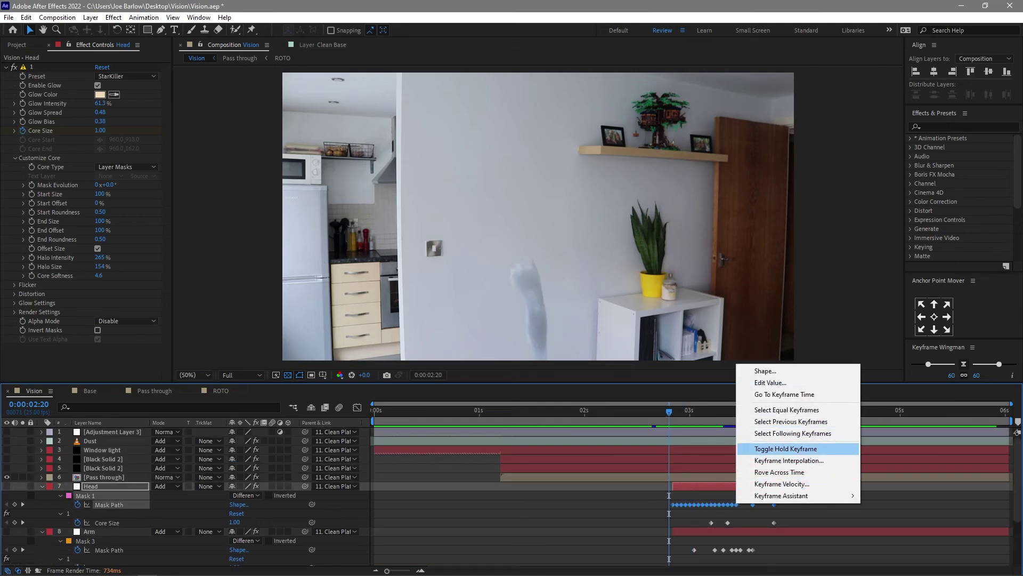
left_click(717, 513)
scroll(717, 513, "down", 3)
left_click_drag(669, 427, 681, 426)
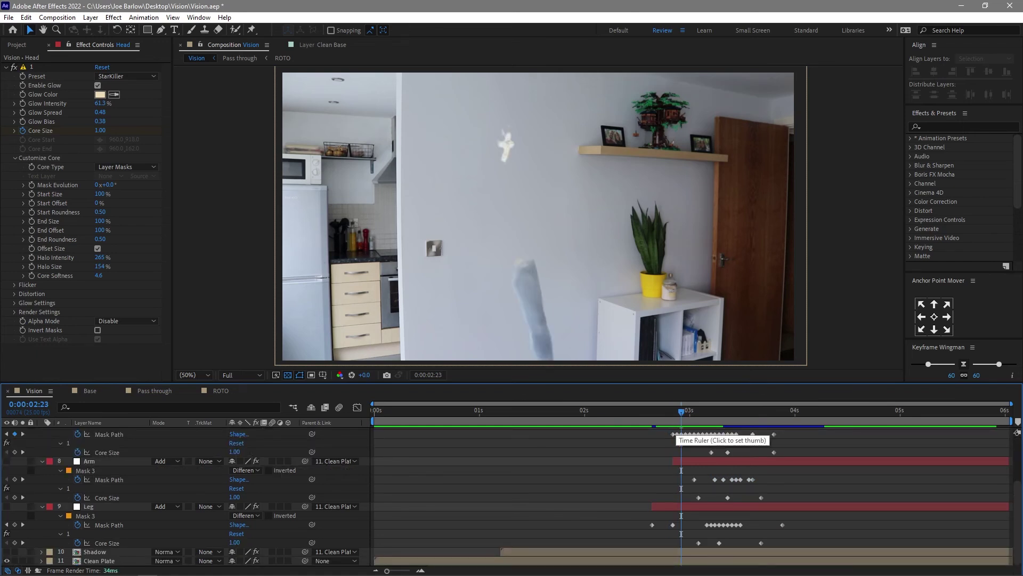
left_click_drag(681, 426, 723, 427)
Step: Make the Head, Arm and Leg glow layers visible and show the frame at 0:00:03:01
scroll(692, 496, "up", 4)
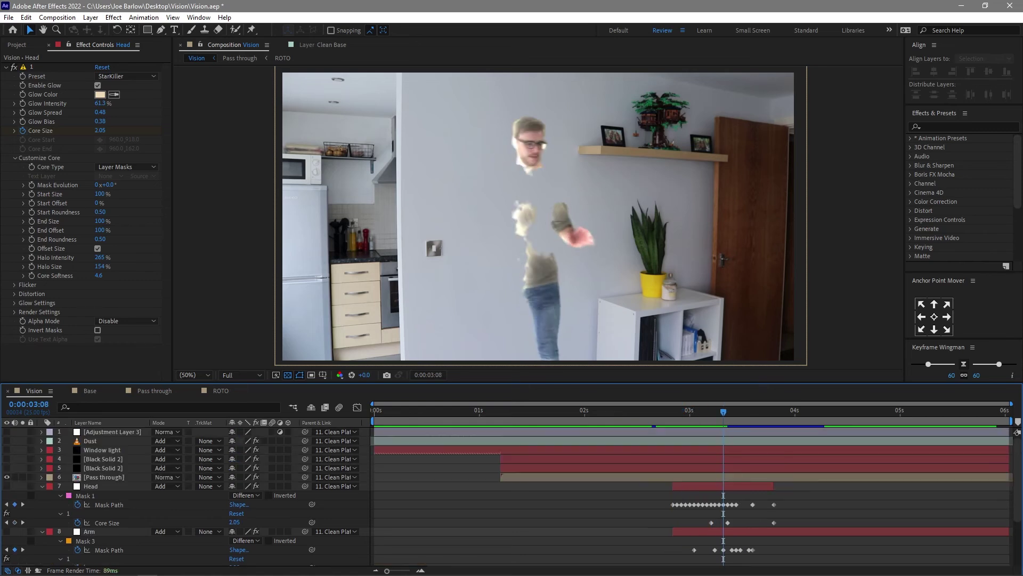
scroll(693, 496, "down", 4)
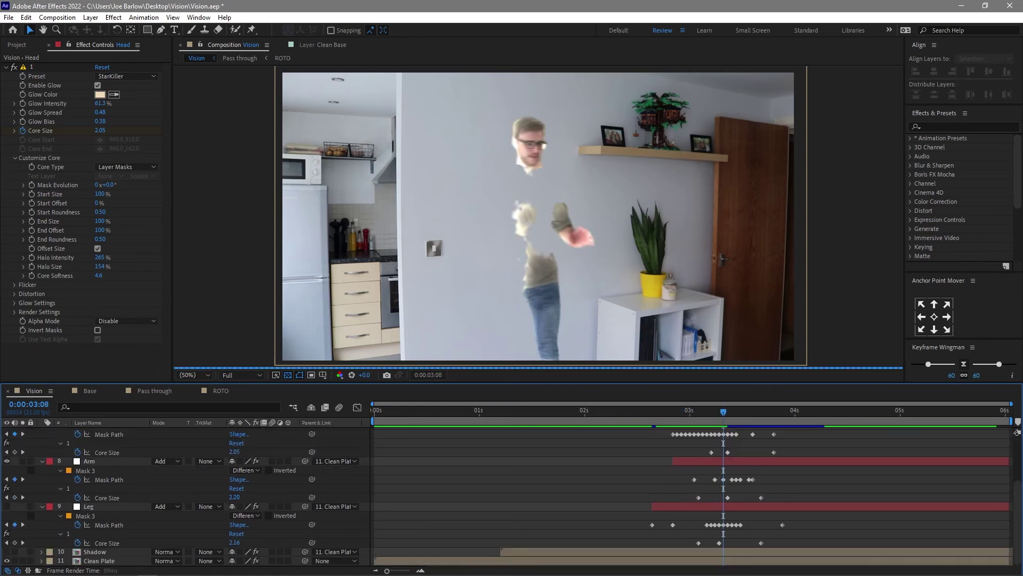
left_click(694, 411)
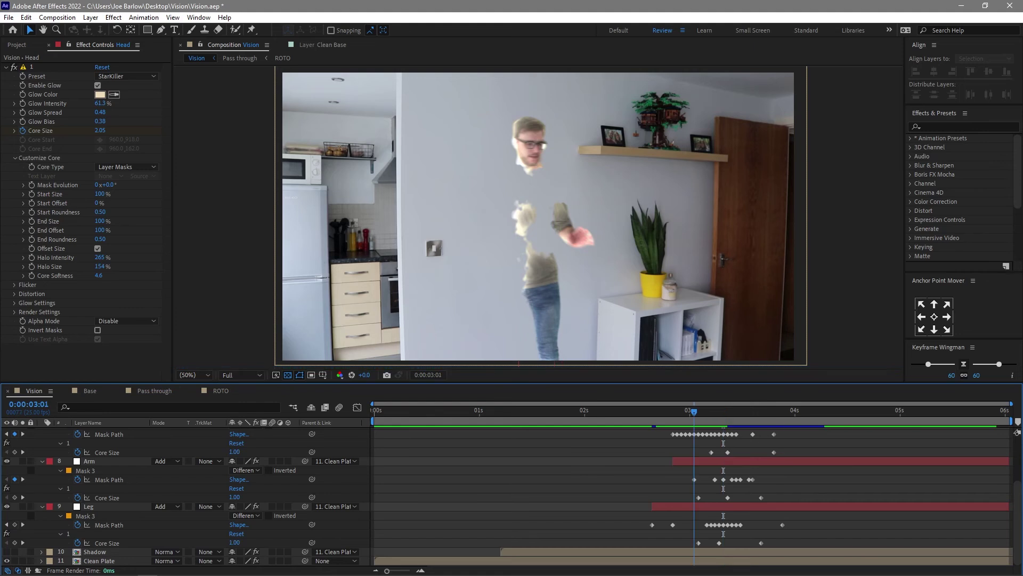
Step: Review the glow effect settings on the Arm and Leg layers, including the StarKiller preset
left_click(89, 461)
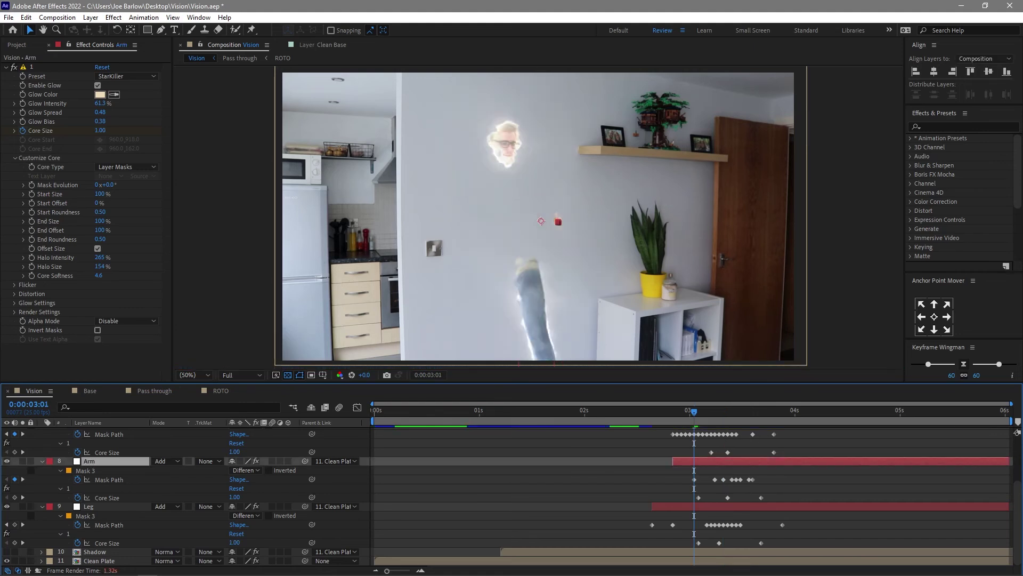
left_click(89, 507)
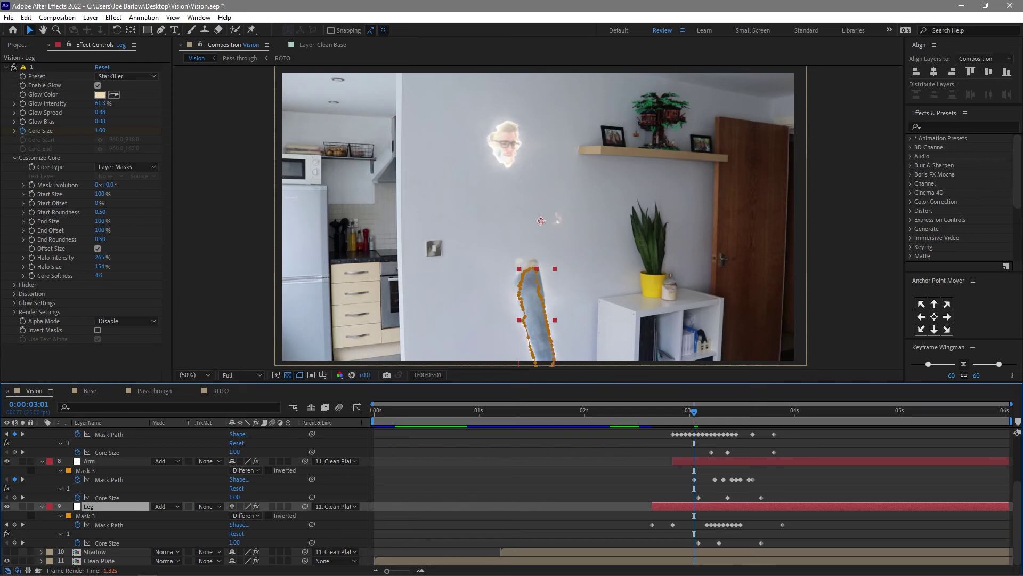
key("F2")
left_click(89, 461)
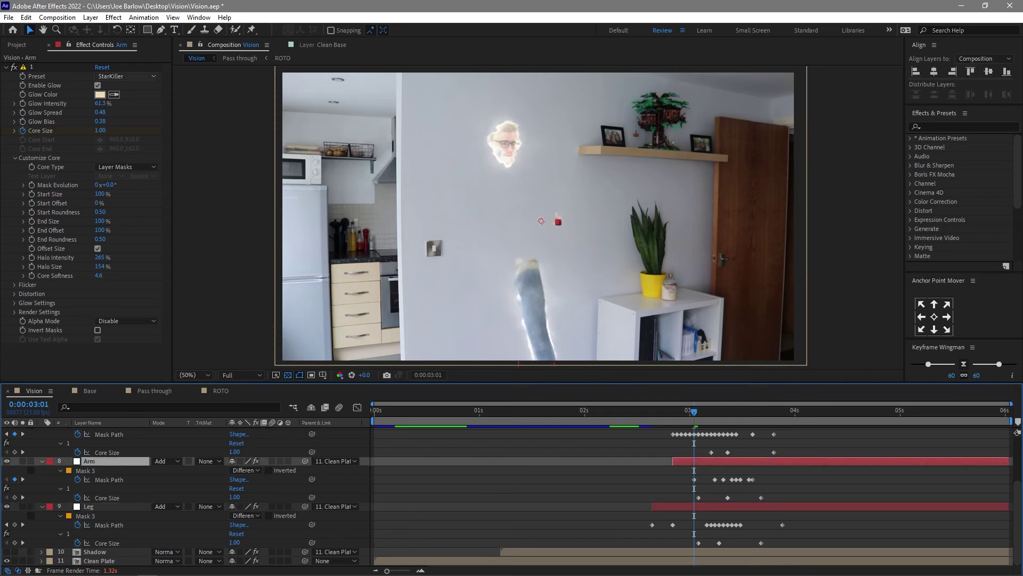
left_click(128, 76)
key("Escape")
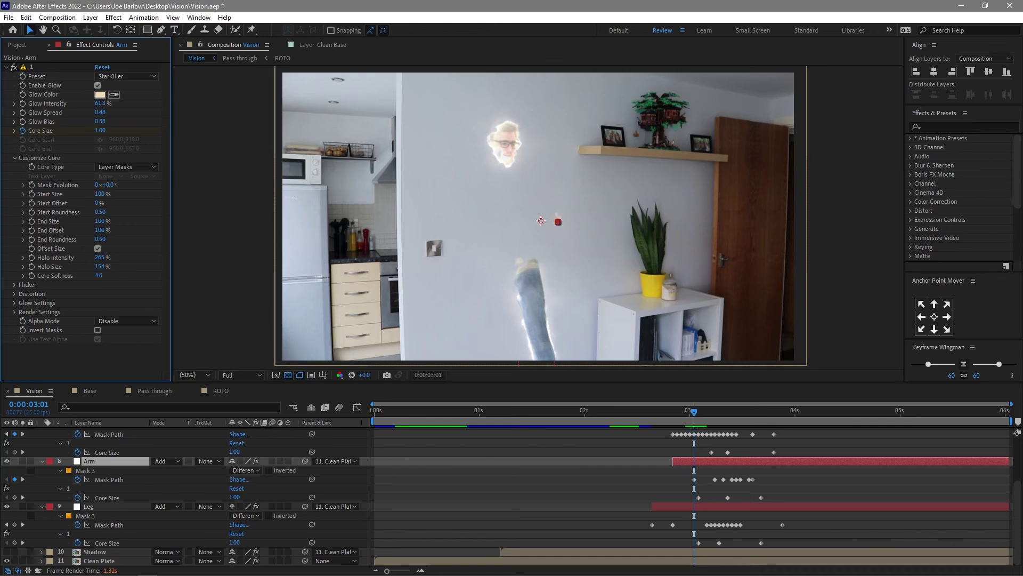
Step: Examine the glowing outline around the head up close at 200%, and play the animation with the full frame in view
key("z")
double_click(506, 130)
key("v")
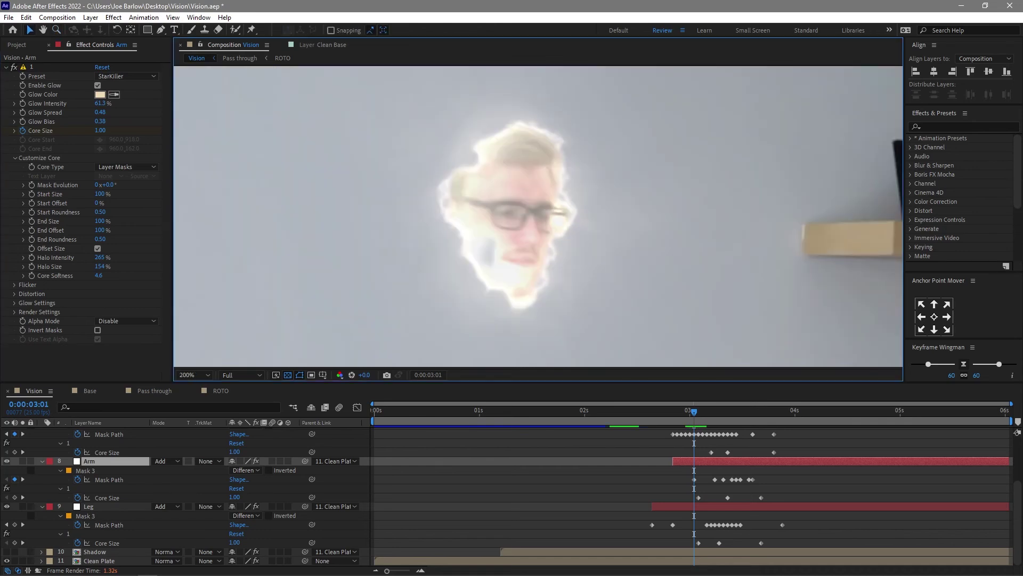
key("shift+slash")
key("space")
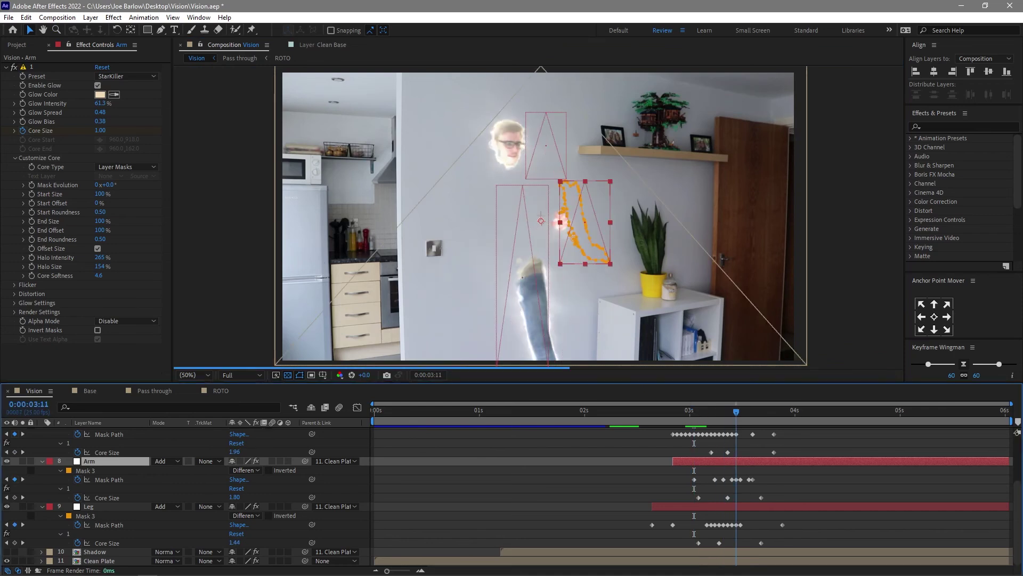
Step: Collapse the properties of all layers and preview the glowing body parts from 0:00:02:11
key("ctrl+shift+a")
left_click(631, 411)
scroll(512, 495, "up", 3)
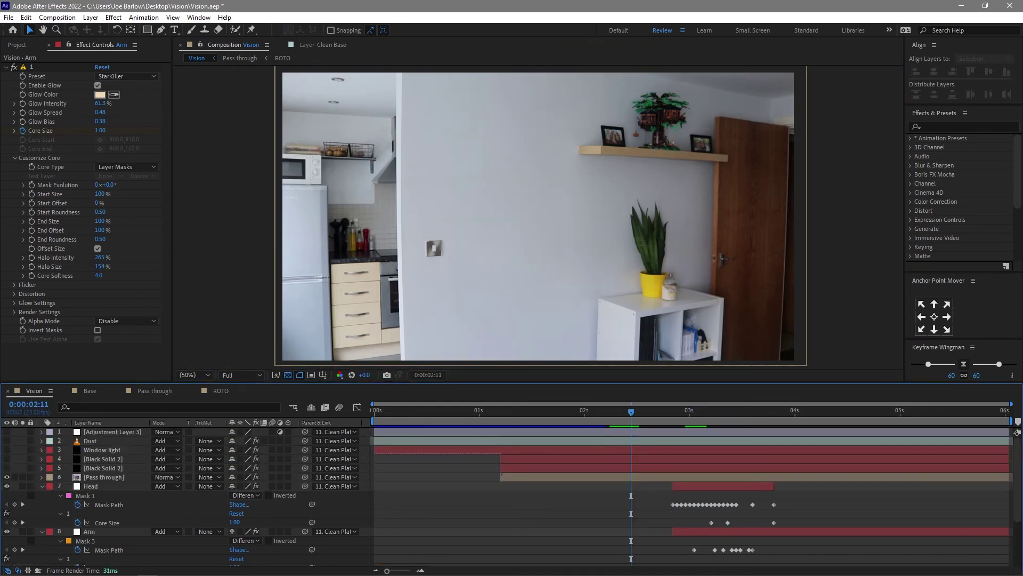
key("ctrl+a")
key("u")
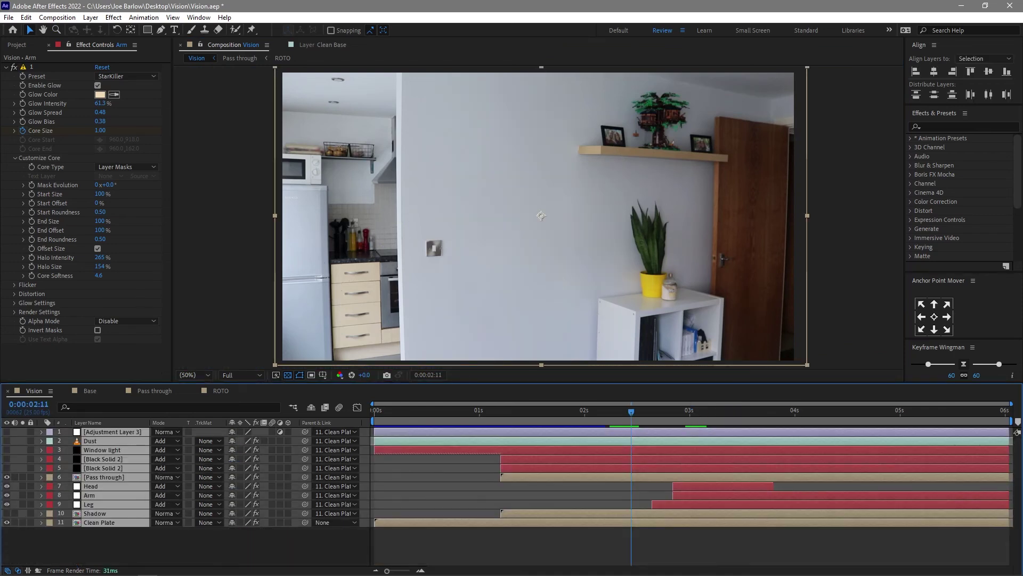
key("ctrl+shift+a")
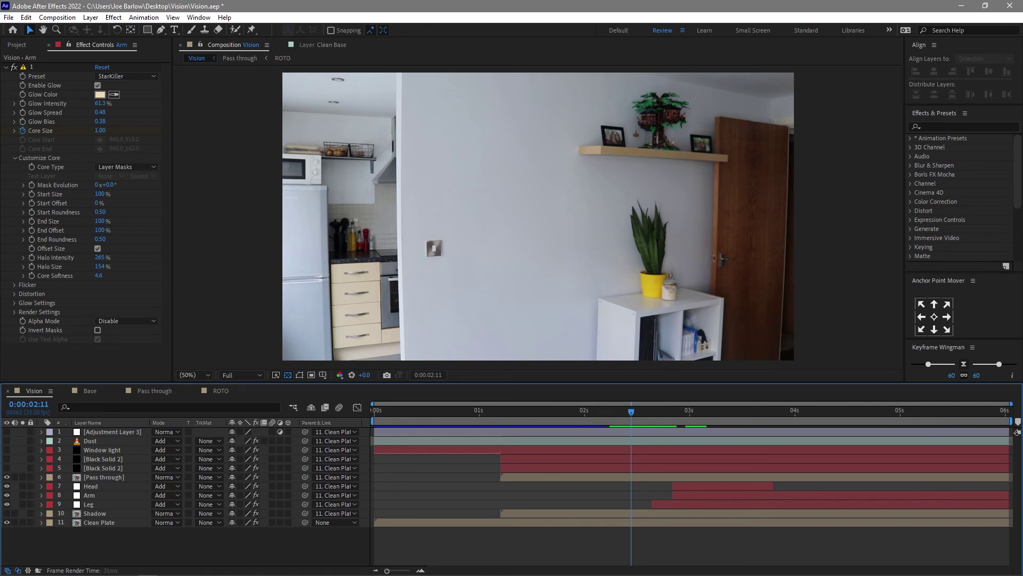
key("space")
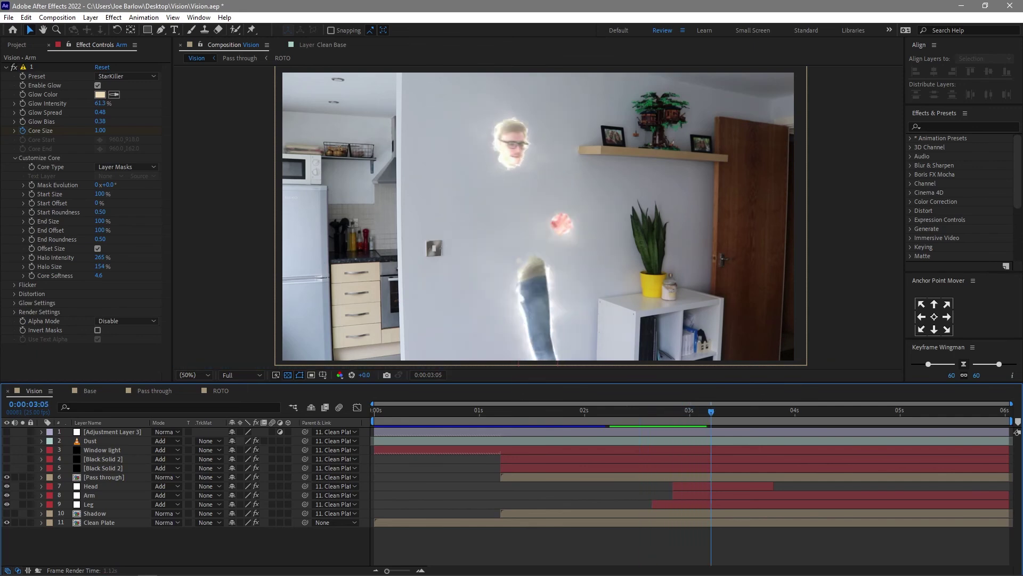
Step: Make the Shadow layer visible, switching it off and on to compare the frame with and without its drop shadow
left_click(95, 513)
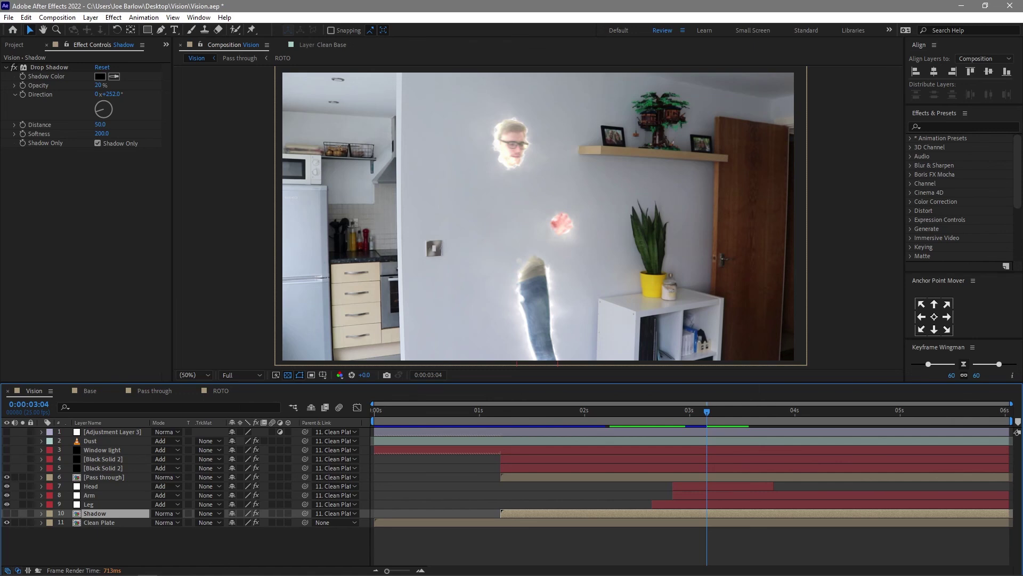
left_click(6, 513)
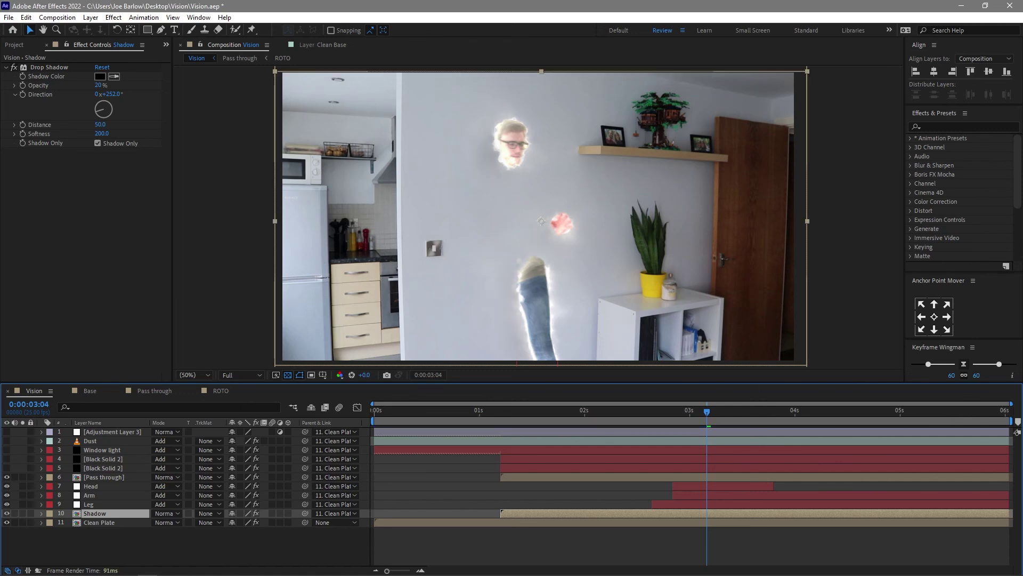
left_click(7, 513)
left_click(6, 513)
left_click(7, 513)
left_click(6, 514)
Step: Step backward and forward frame by frame between about 0:00:02:19 and 0:00:03:02 to examine the shadow around the emerging body parts
key("Page_Up")
key("Page_Up")
key("Page_Up")
key("Page_Up")
key("Page_Up")
key("Page_Up")
key("Page_Up")
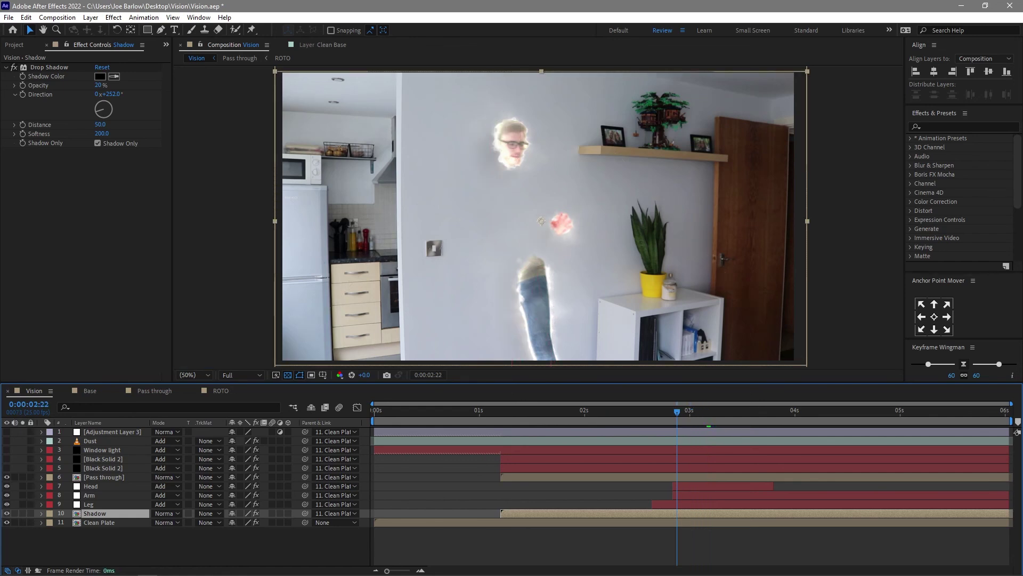
key("Page_Up")
key("Page_Up")
key("Page_Up")
key("Page_Up")
key("Page_Up")
key("Page_Down")
key("Page_Down")
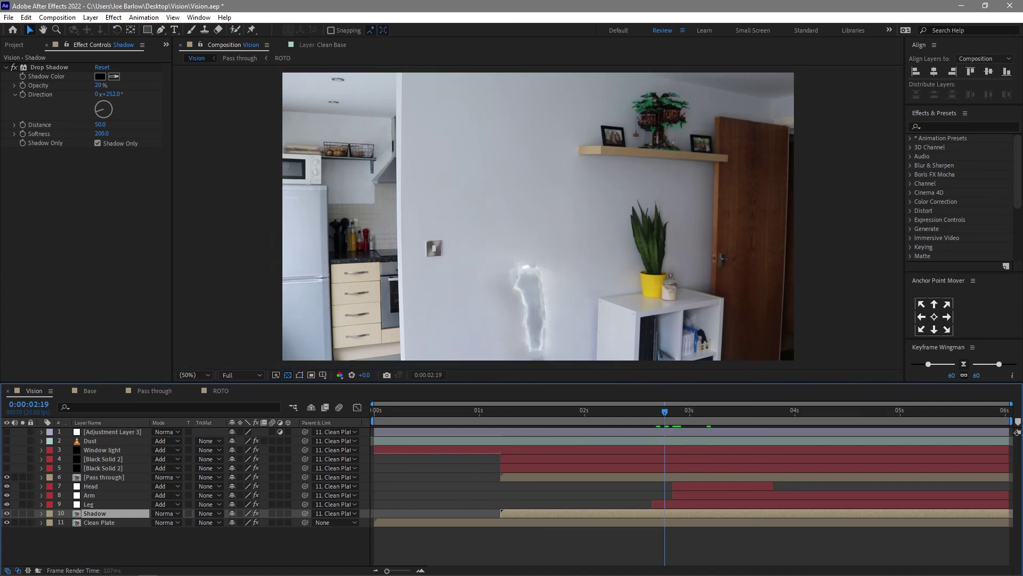
key("Page_Down")
key("Page_Down")
key("Page_Down")
key("Page_Down")
key("Page_Down")
key("Page_Down")
key("Page_Down")
key("Page_Down")
key("Page_Down")
key("Page_Down")
key("Page_Down")
key("Page_Down")
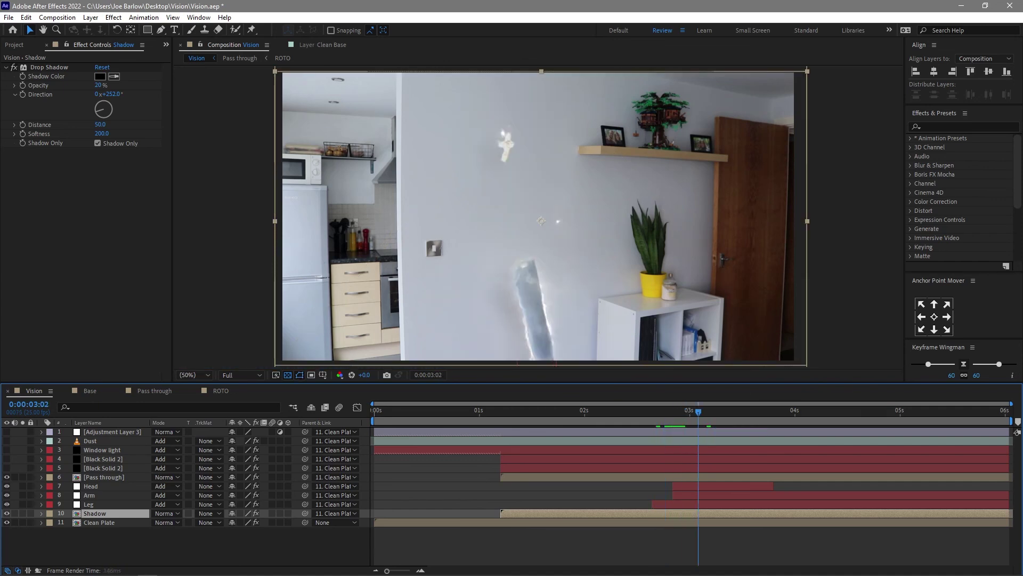
key("Page_Up")
key("Page_Up")
key("Page_Up")
key("Page_Up")
key("Page_Up")
key("Page_Up")
key("Page_Up")
key("Page_Up")
key("Page_Up")
key("Page_Up")
key("Page_Up")
key("Page_Up")
key("Page_Up")
Step: Show the frame at 0:00:04:03 and make both Black Solid 2 optical flare layers visible
left_click(103, 459)
left_click(103, 468, "shift")
left_click(808, 417)
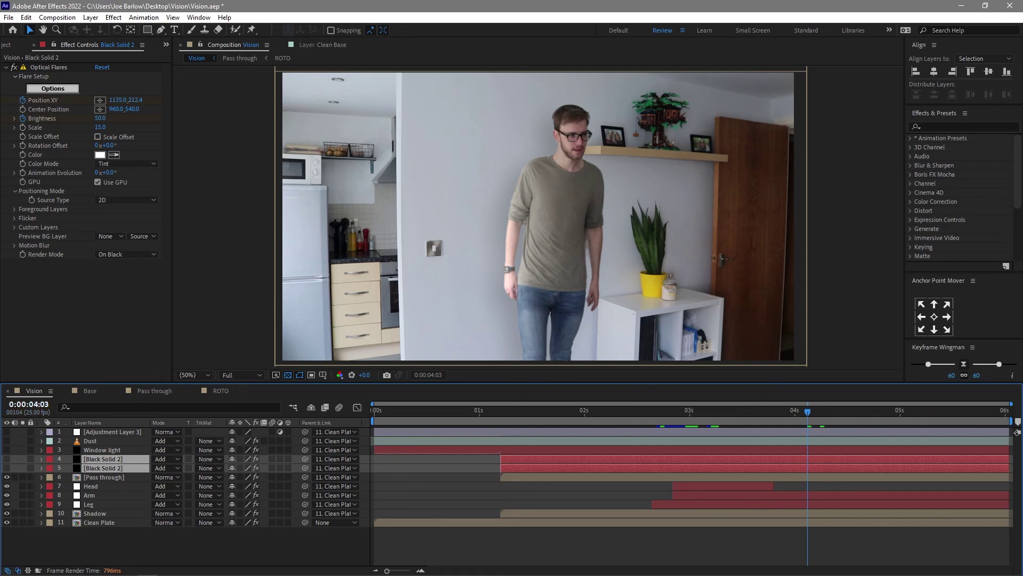
left_click(7, 459)
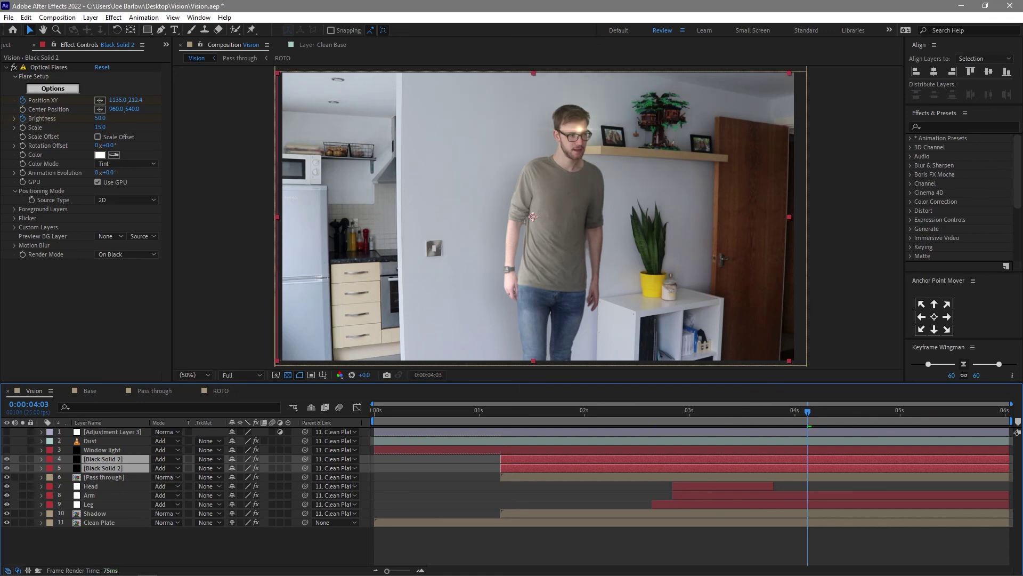
Step: Make the Window light, Dust and Adjustment Layer 3 layers visible, and select the adjustment layer
left_click(7, 450)
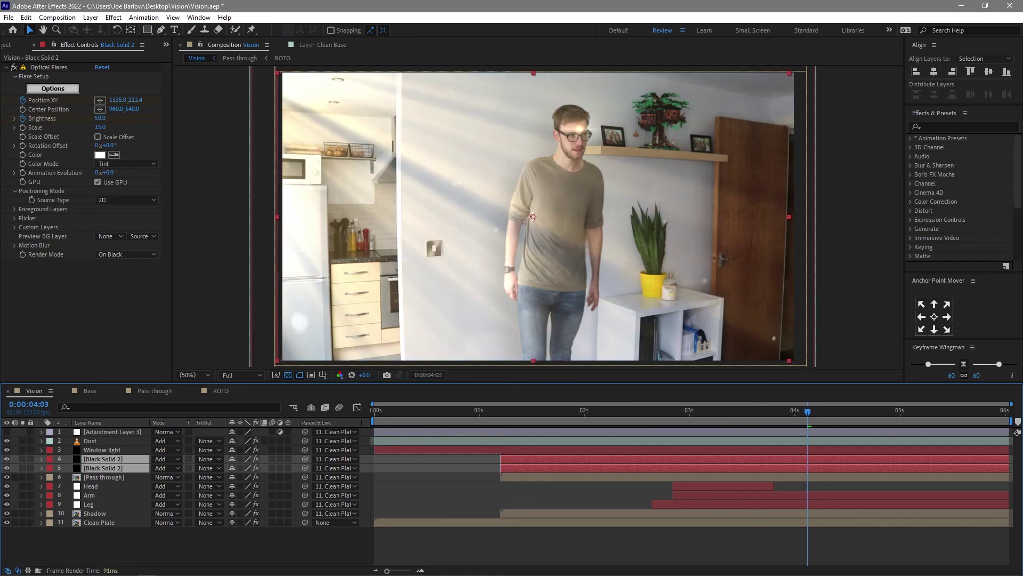
left_click(7, 432)
left_click(112, 431)
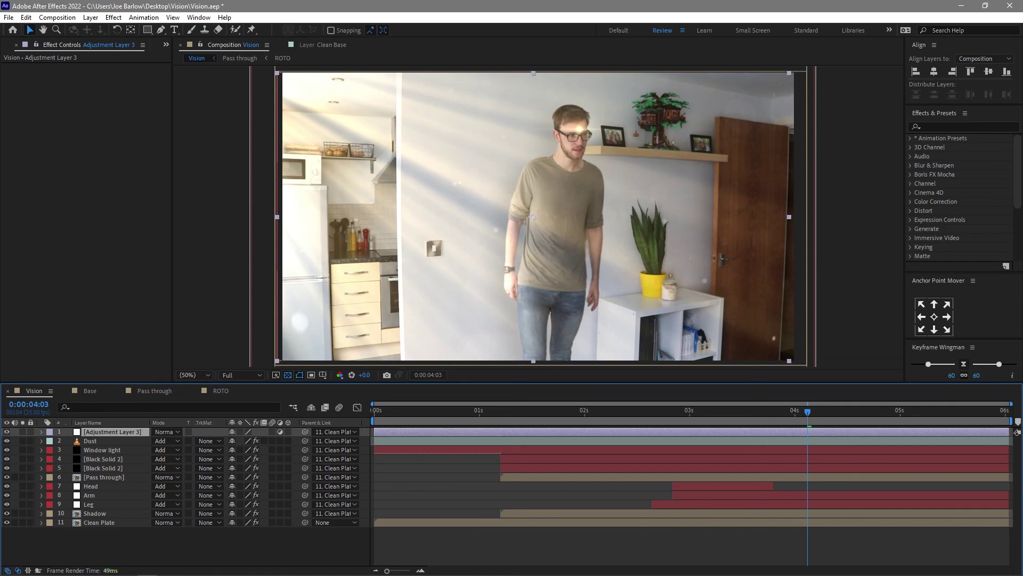